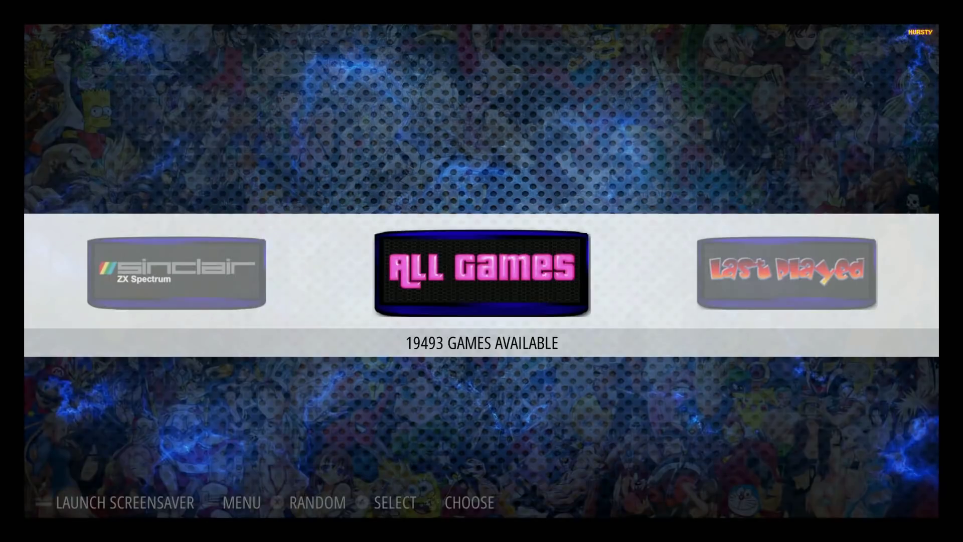
- Browse the game systems carousel around All Games and back through WonderSwan Color and WonderSwan
key("Right")
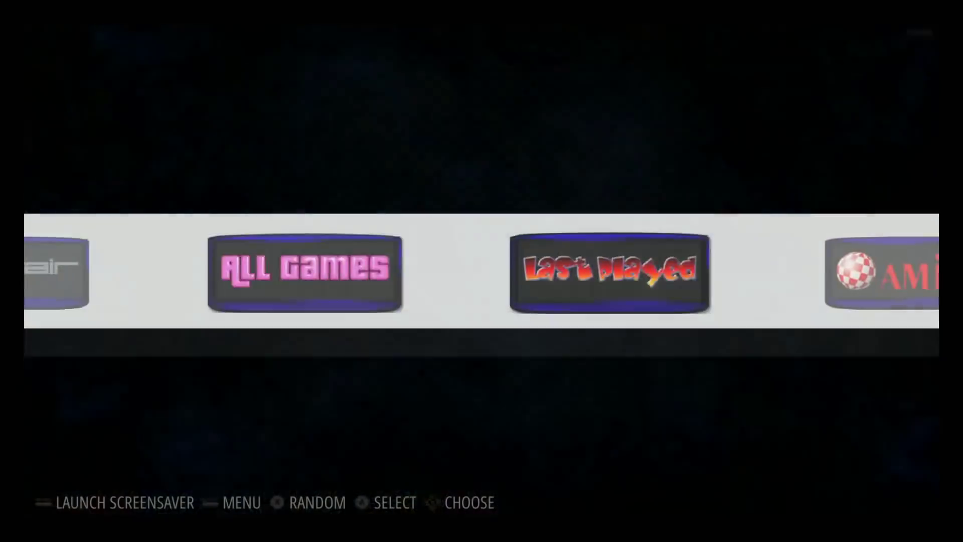
key("Left")
key("Left")
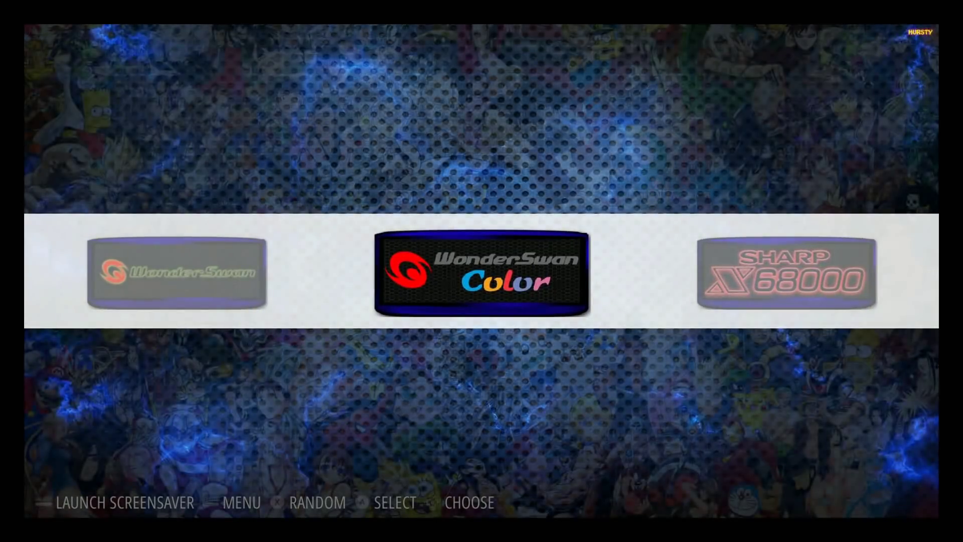
key("Left")
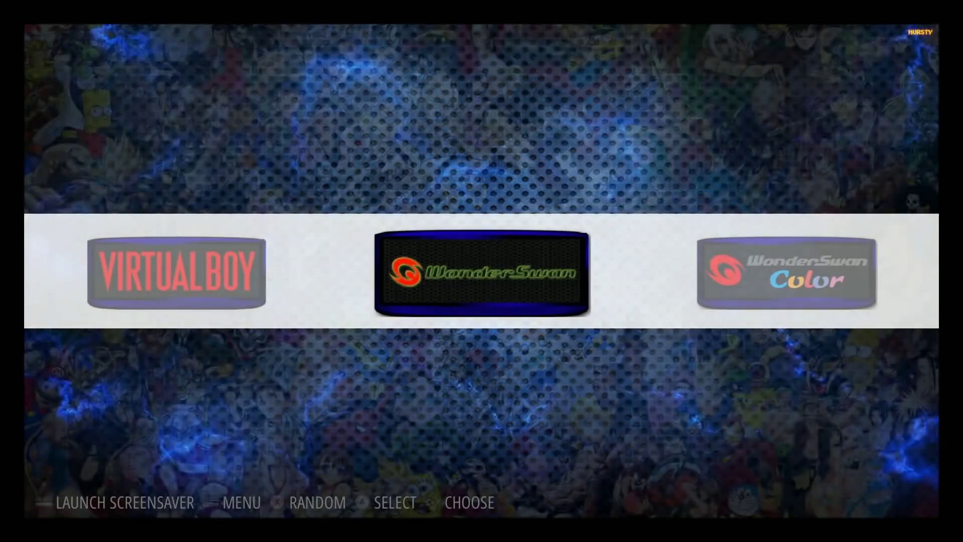
key("Left")
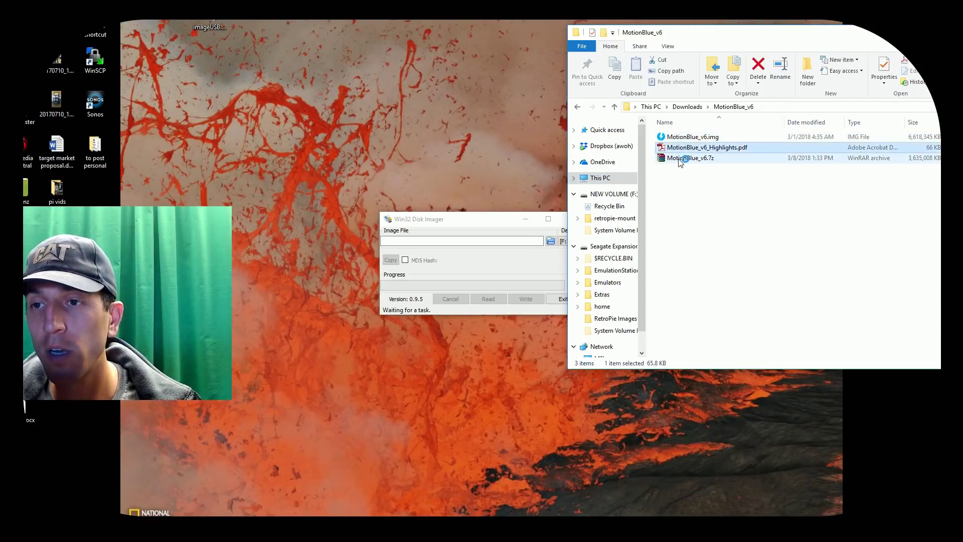
- Look over the MotionBlue_v6 image file and the highlights PDF in the MotionBlue_v6 download folder
left_click(689, 140)
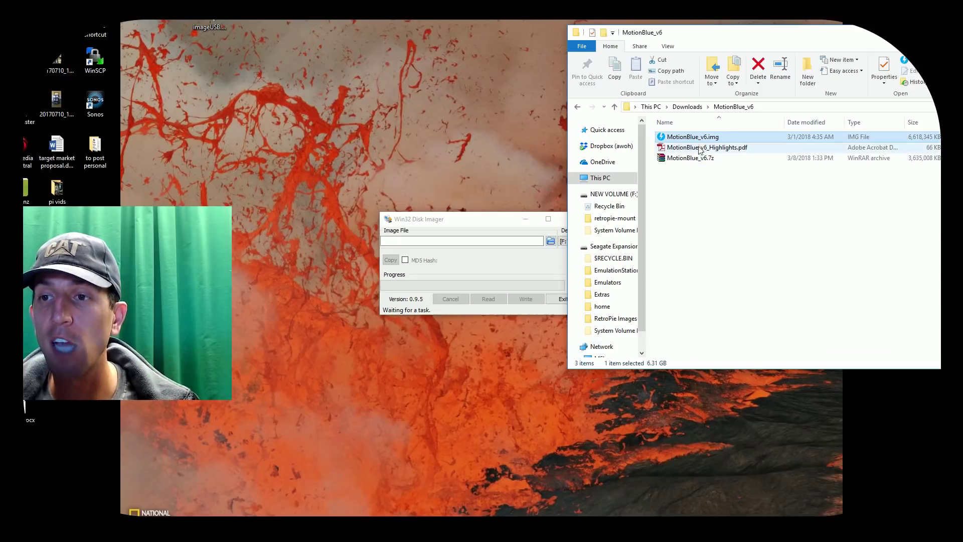
left_click(728, 150)
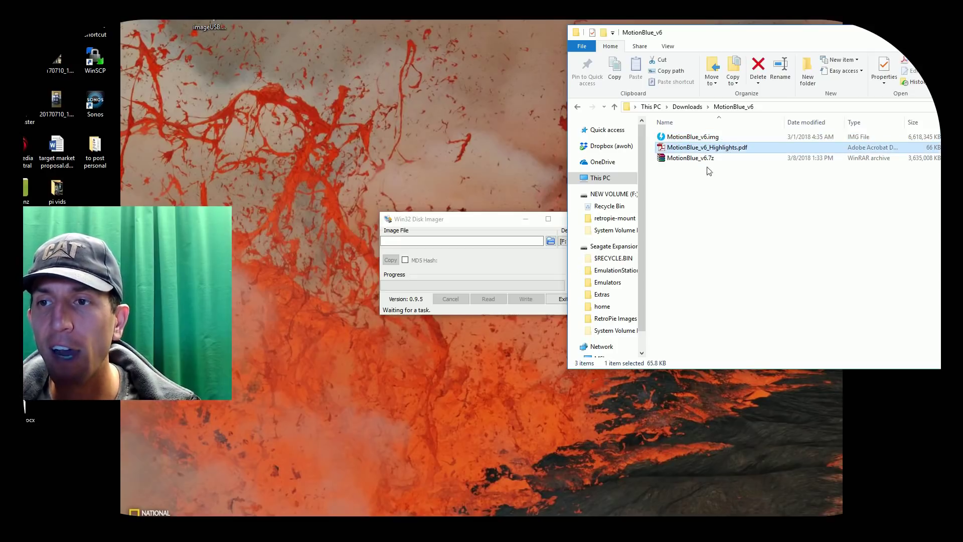
left_click(919, 139)
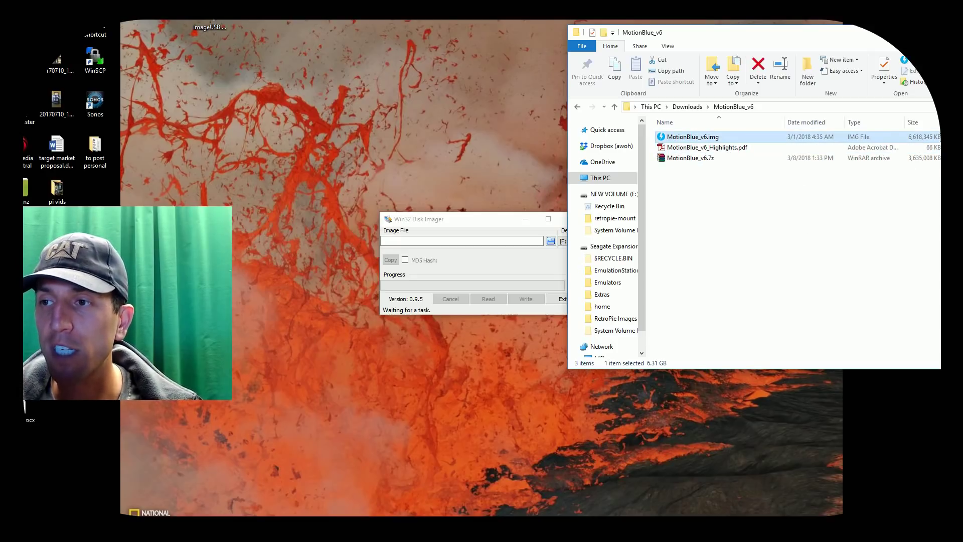
- Switch to Win32 Disk Imager, choose F:\ as the device, and go to the image file field for MotionBlue_v6.img
left_click(512, 219)
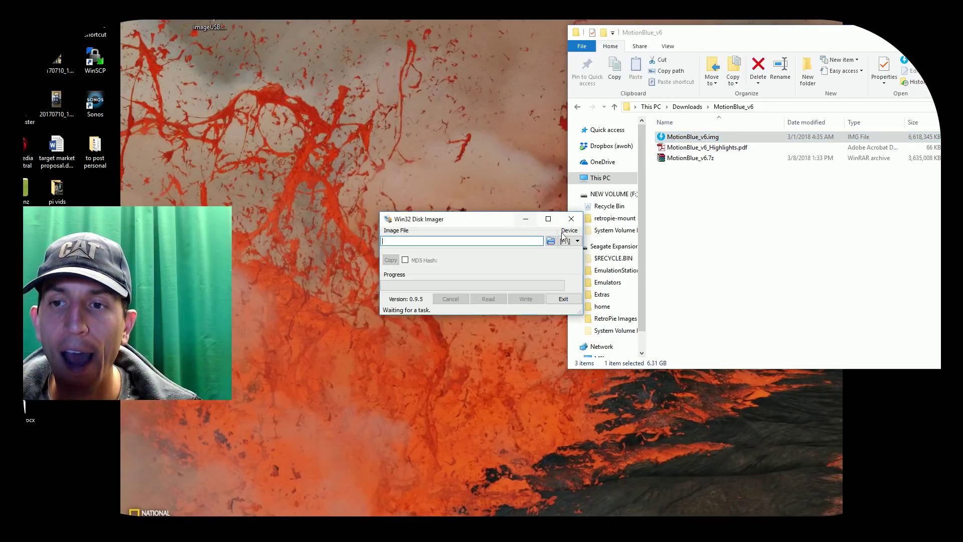
left_click(571, 241)
left_click(572, 249)
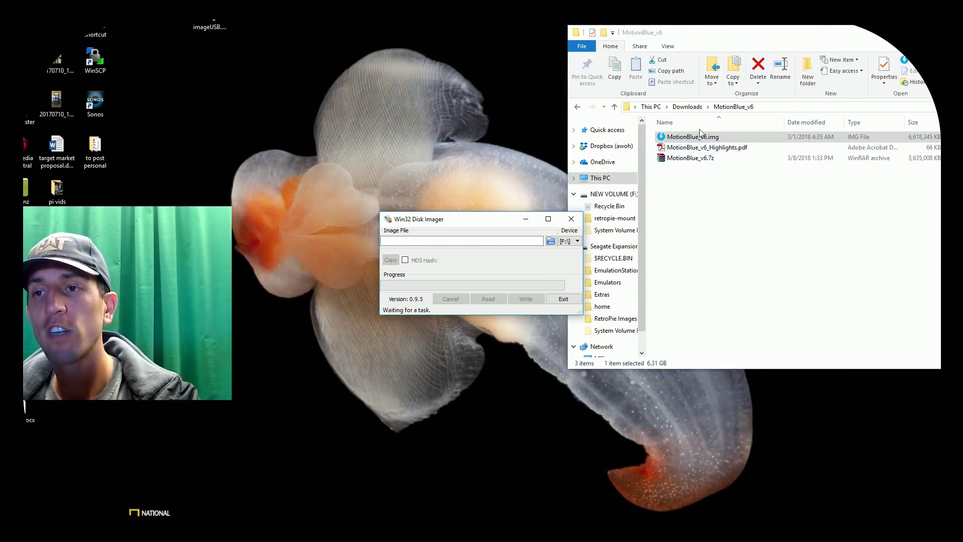
left_click(688, 141)
left_click(445, 242)
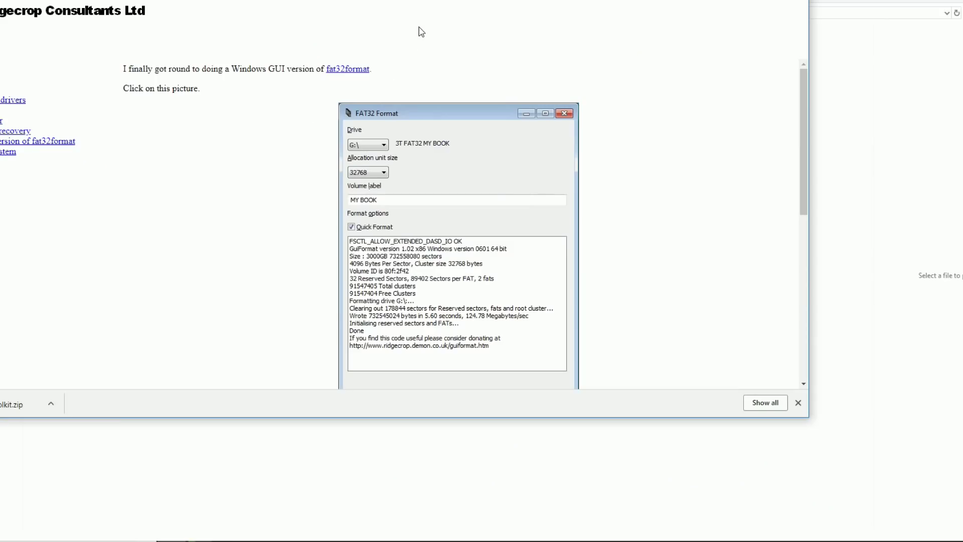
- Check the fat32format page, then return and get the Windows GUI version from the Ridgecrop page
left_click(354, 71)
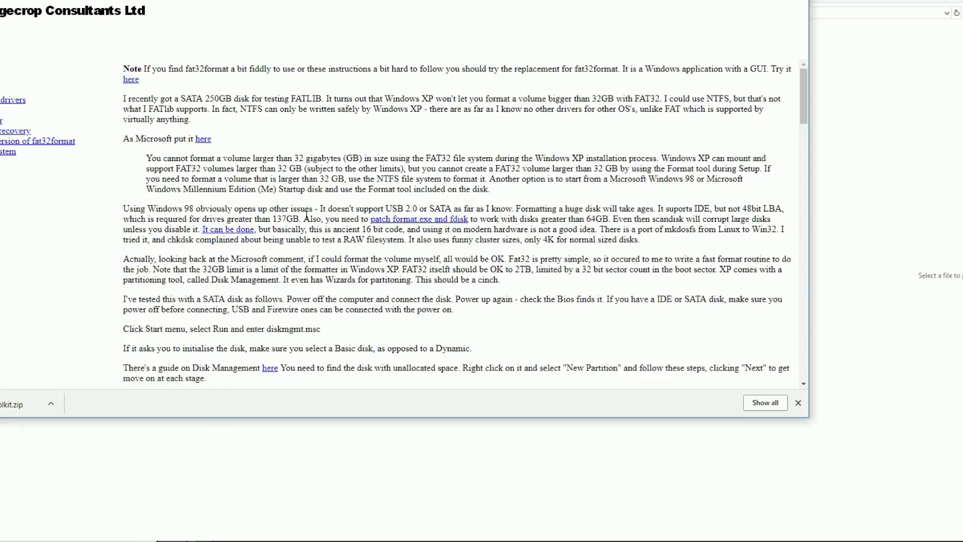
key("alt+Left")
left_click(408, 264)
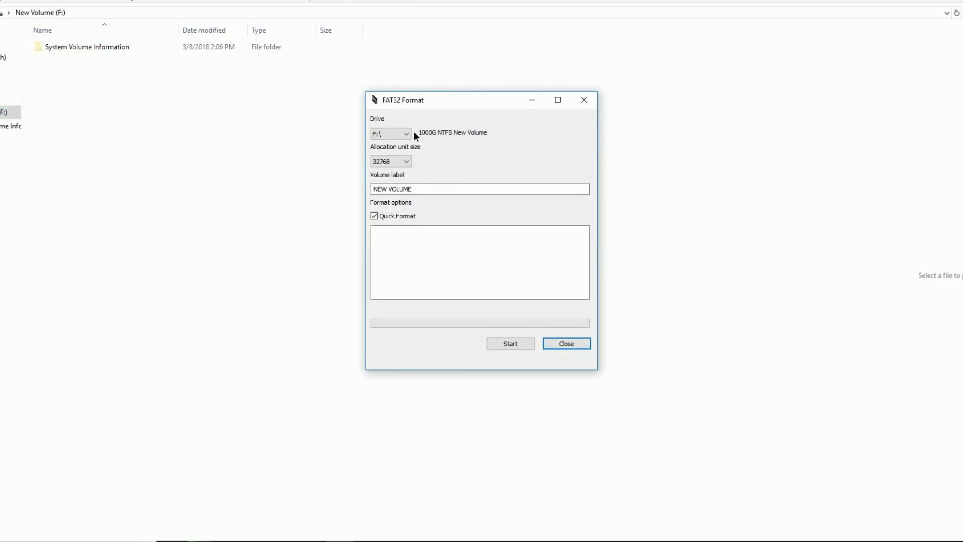
- Quick-format drive F:\ as FAT32 with a 32768 allocation unit size and the label NEW VOLUME, then close the formatter
left_click(405, 134)
left_click(405, 134)
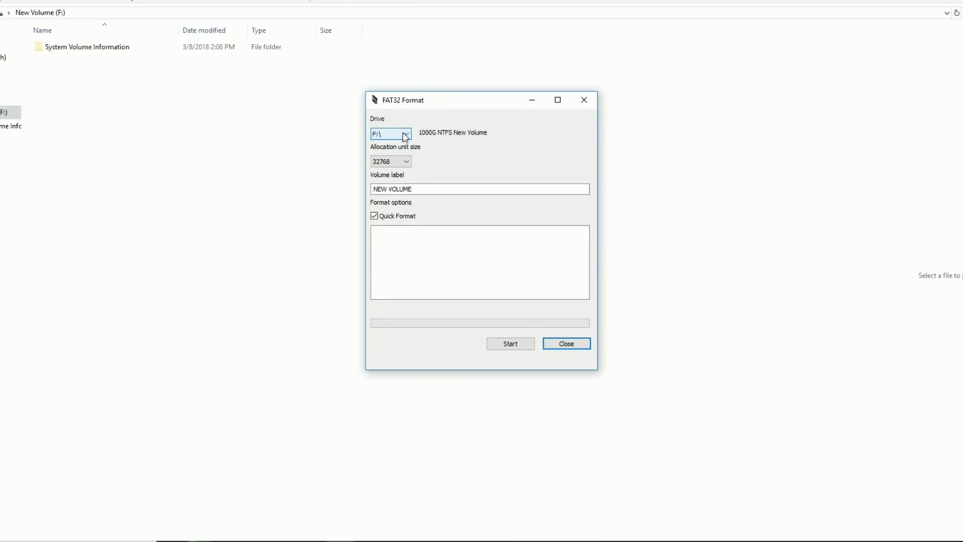
left_click(402, 161)
left_click(403, 161)
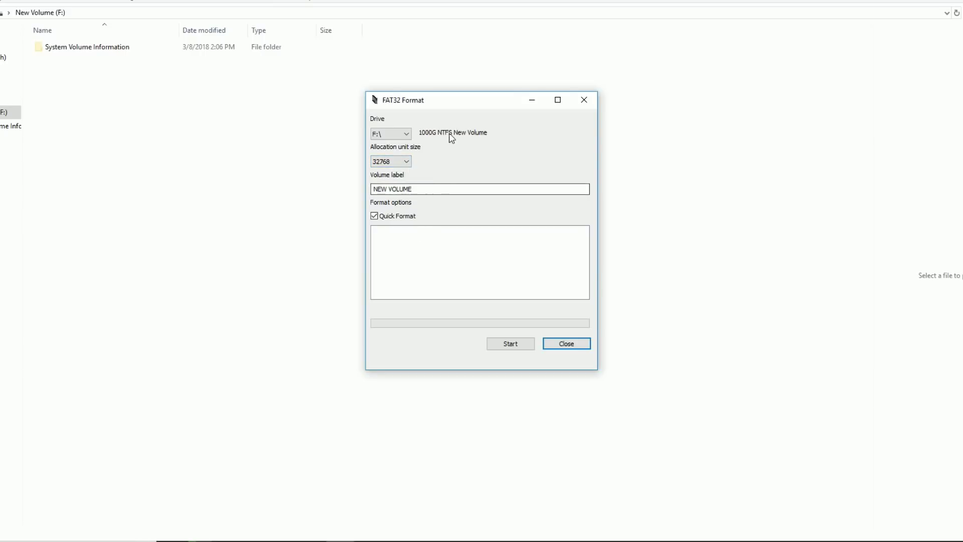
left_click(520, 346)
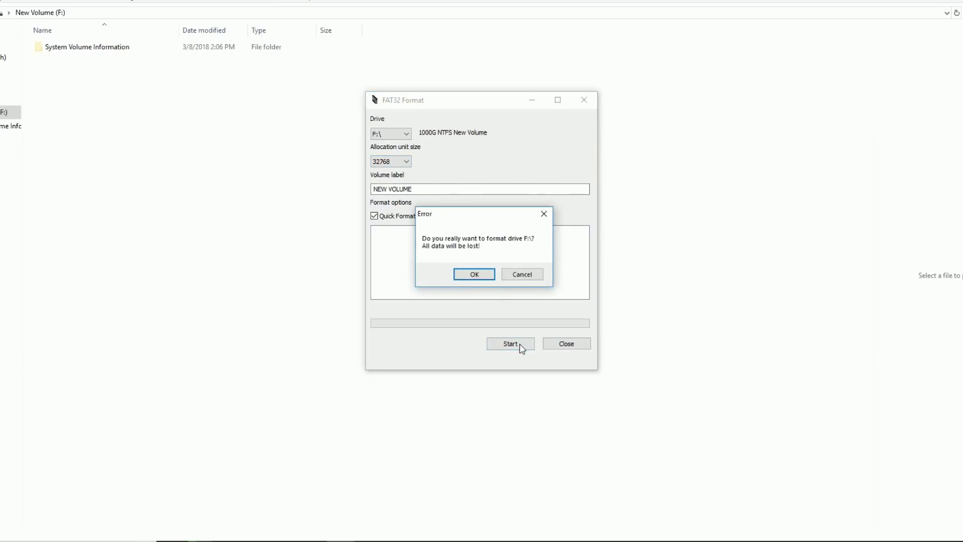
left_click(474, 274)
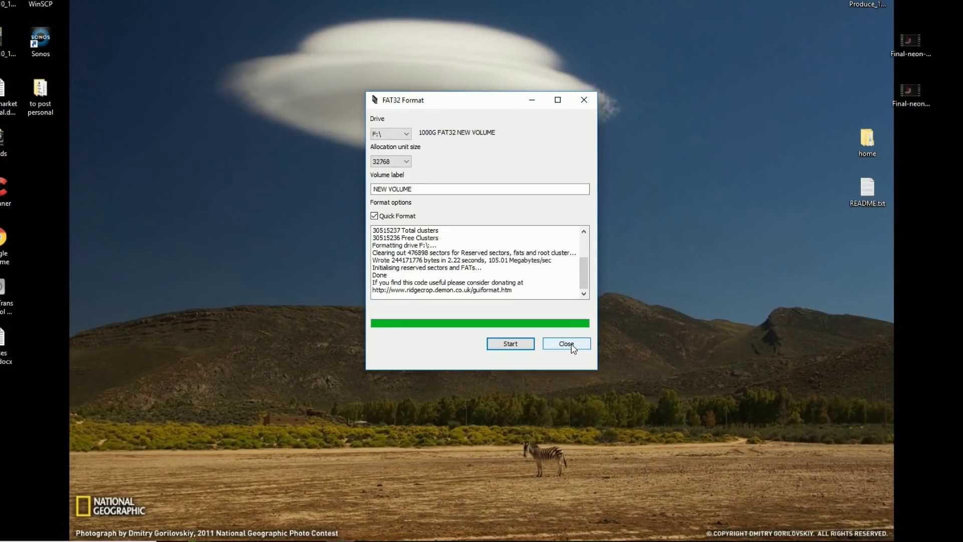
left_click(570, 344)
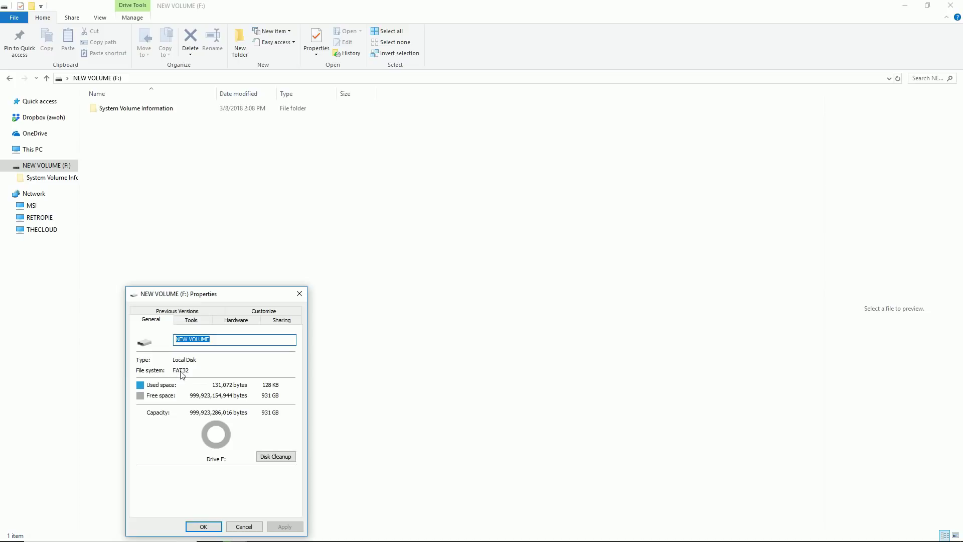
- Dismiss the drive's properties and create a folder named retropie-mount in the root of NEW VOLUME (F:)
left_click(242, 524)
right_click(266, 211)
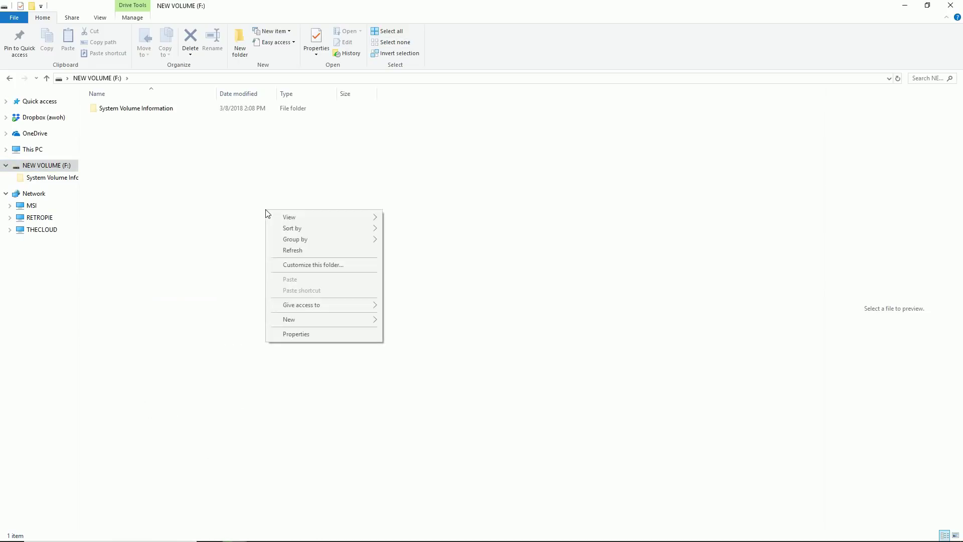
mouse_move(315, 323)
left_click(421, 320)
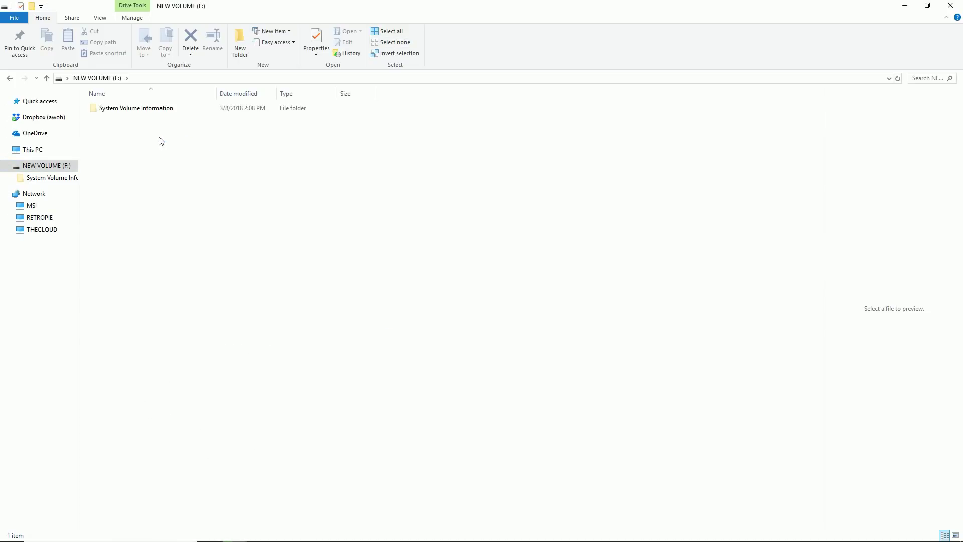
type("retropie-mount")
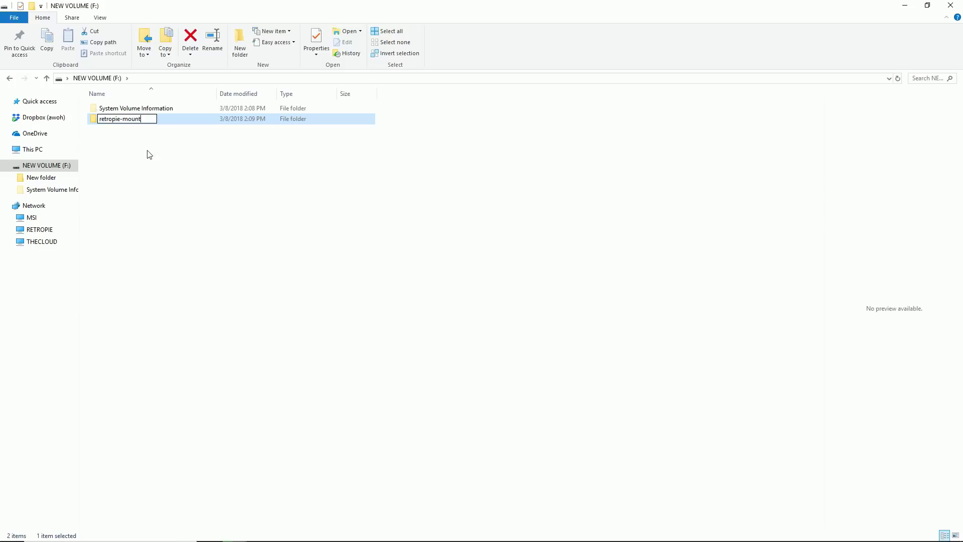
left_click(193, 180)
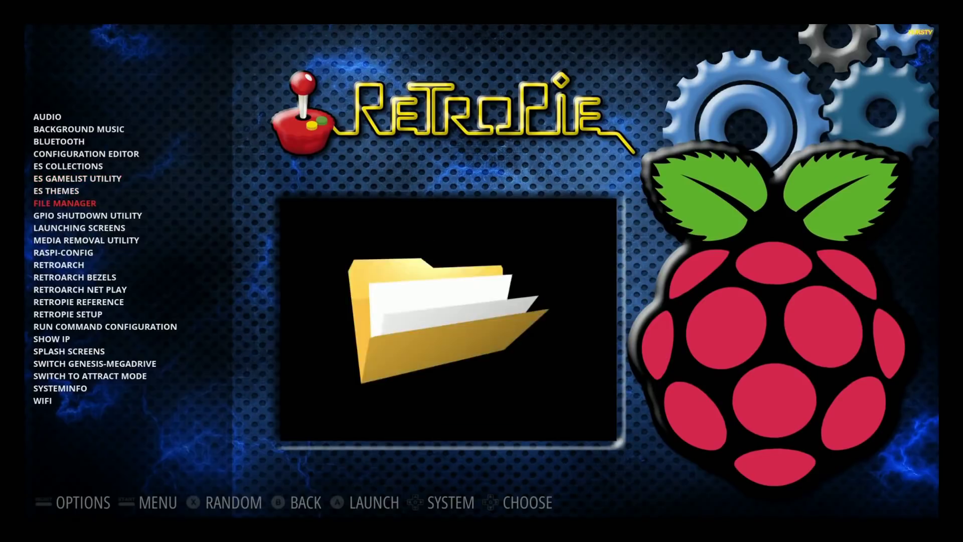
- Launch RetroPie Setup from the RetroPie system list
key("Down")
key("Down")
key("Down")
key("Down")
key("Down")
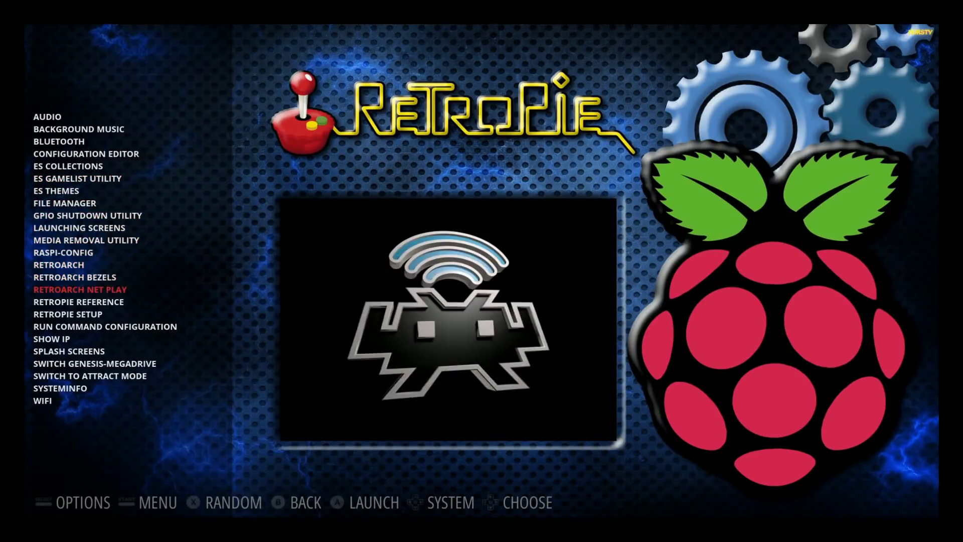
key("Up")
key("Up")
key("Up")
key("Up")
key("Down")
key("Down")
key("Down")
key("Down")
key("Down")
key("Down")
key("Escape")
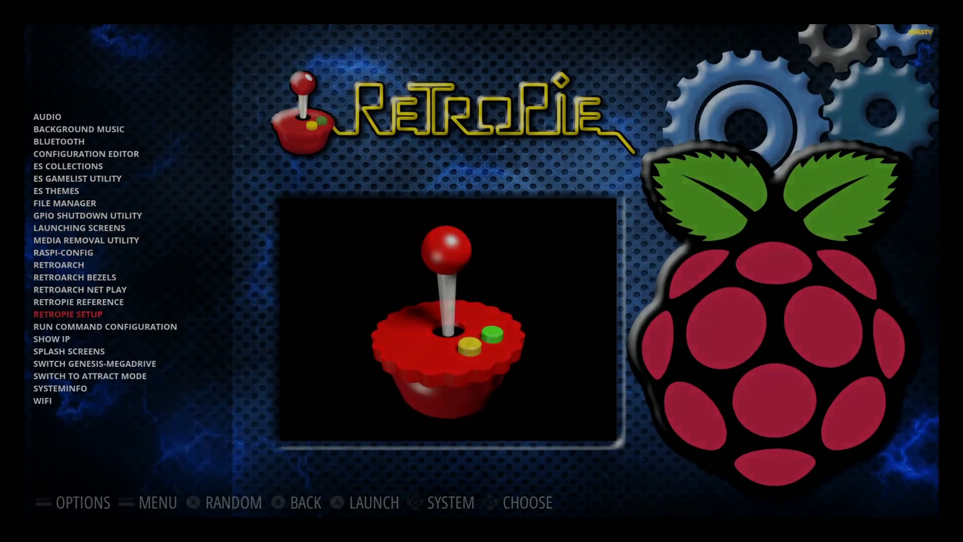
- Open Configuration / tools in the RetroPie-Setup script
key("Down")
key("Down")
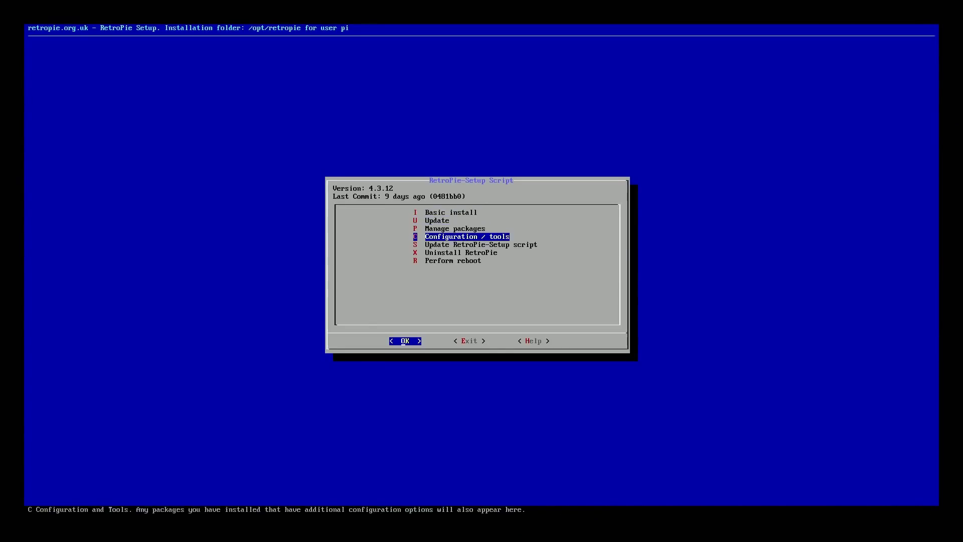
key("Return")
- Open the USB ROM service configuration in the tools list and enable the USB ROM Service scripts
key("Down")
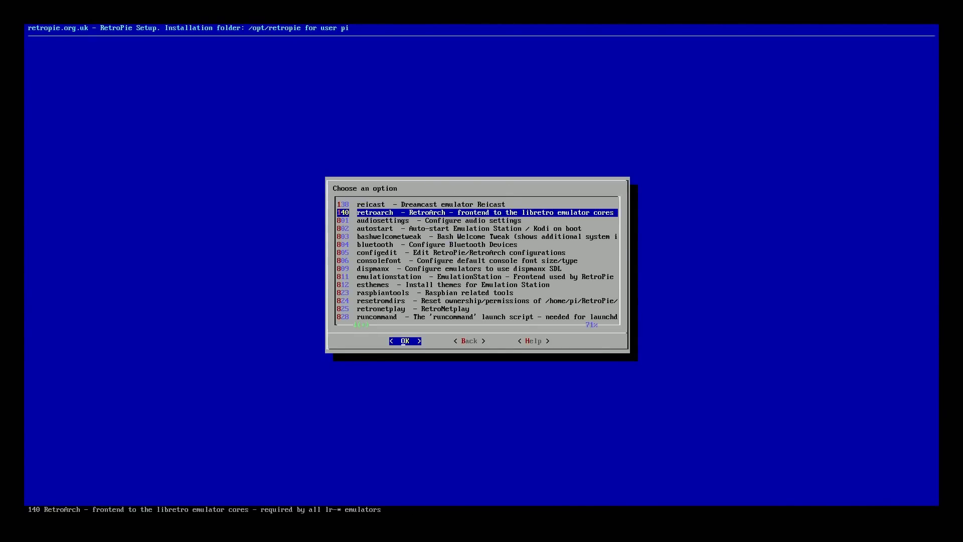
key("Down")
key("Down")
key("Down")
key("Down")
key("Down")
key("Down")
key("Down")
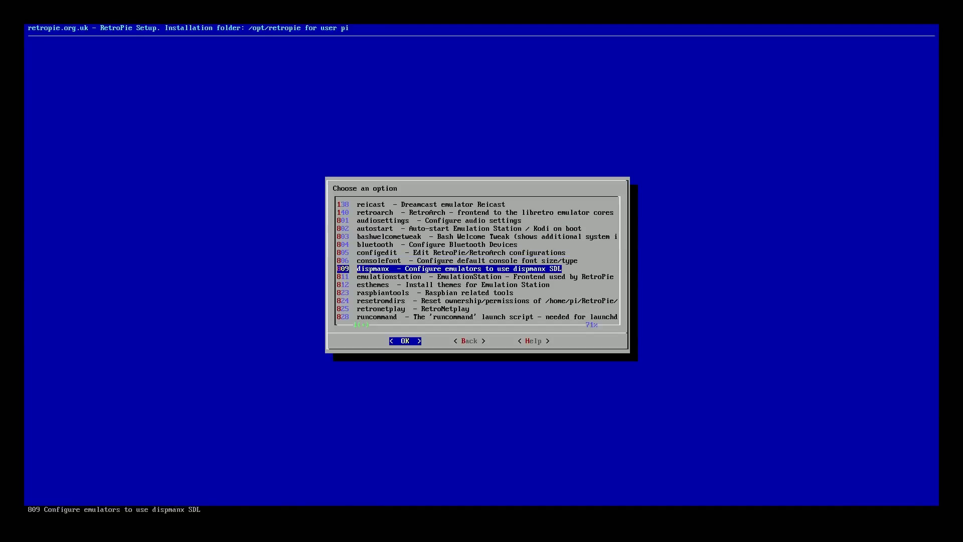
key("Down")
key("Down")
key("Down")
key("Down")
key("Down")
key("Down")
key("Down")
key("Down")
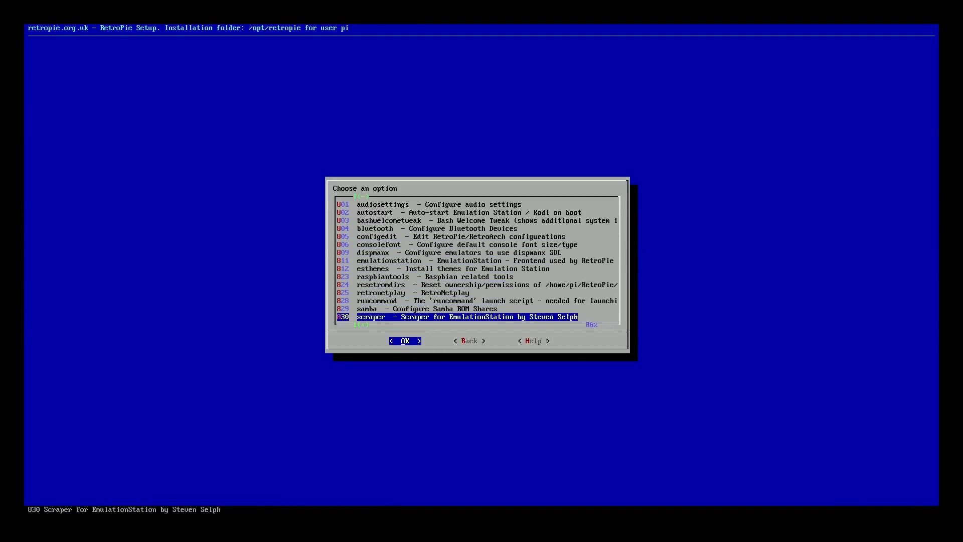
key("Down")
key("Down")
key("Down")
key("Up")
key("Return")
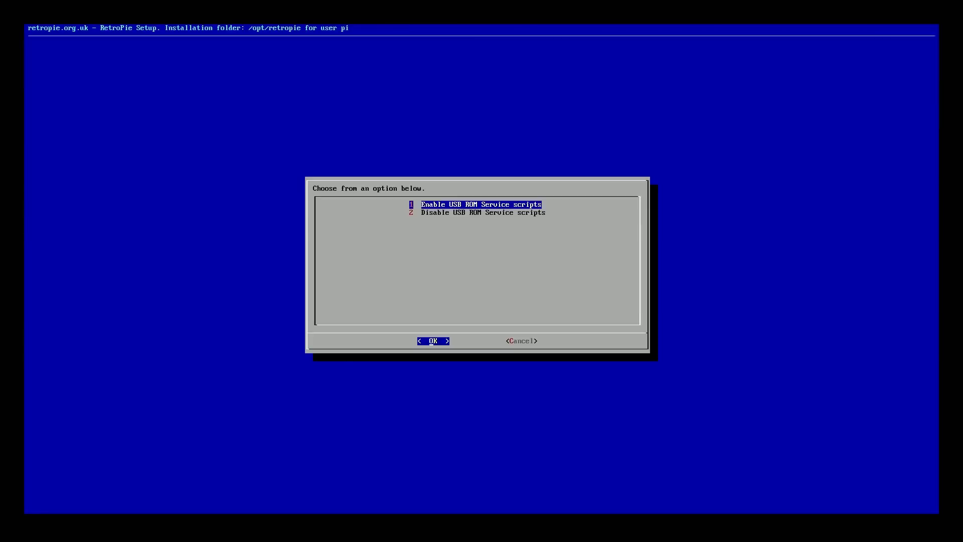
key("Return")
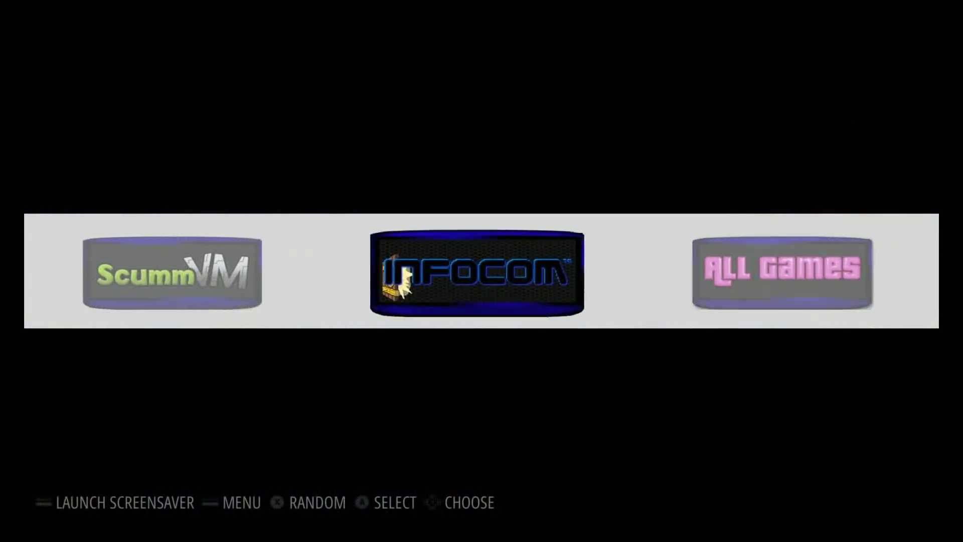
key("Right")
key("Left")
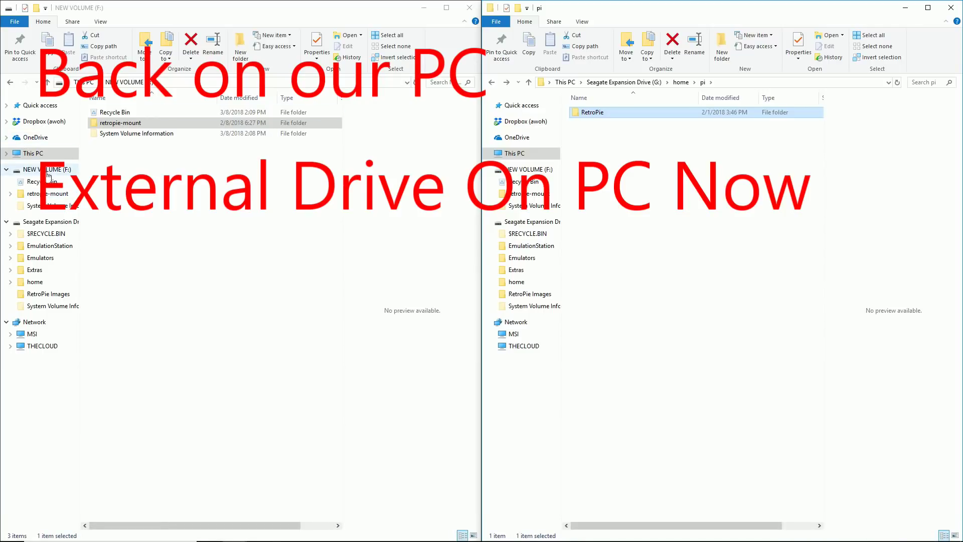
- Open the roms folder inside retropie-mount on NEW VOLUME (F:)
left_click(113, 124)
double_click(114, 124)
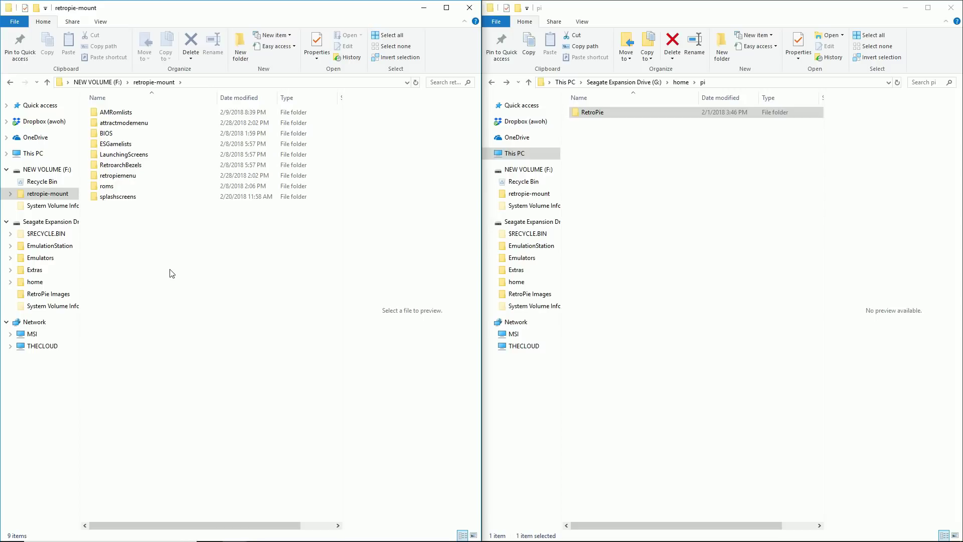
double_click(106, 186)
- Check the contents of the amiga, apple2 and amstradcpc system folders under roms on drive F:
left_click(131, 107)
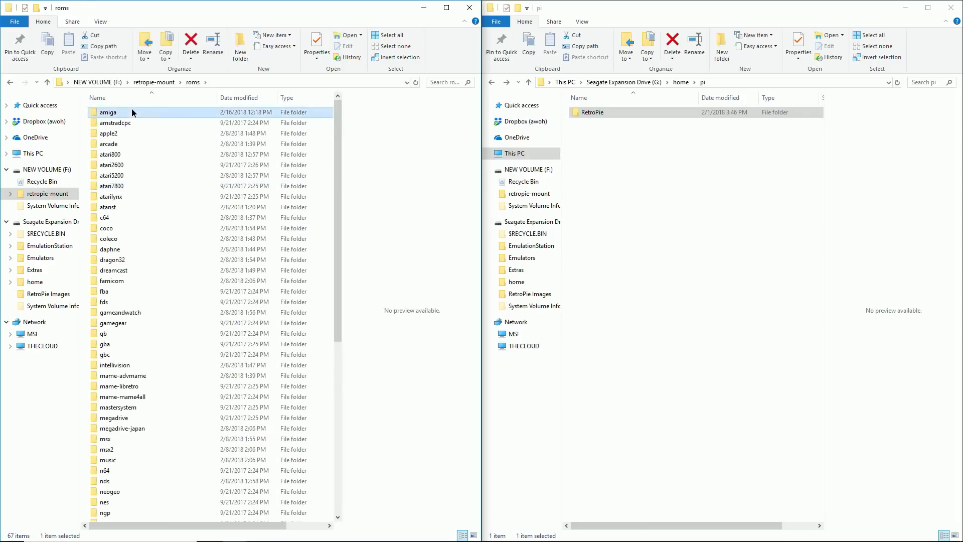
double_click(132, 108)
key("alt+Left")
double_click(127, 132)
key("alt+Left")
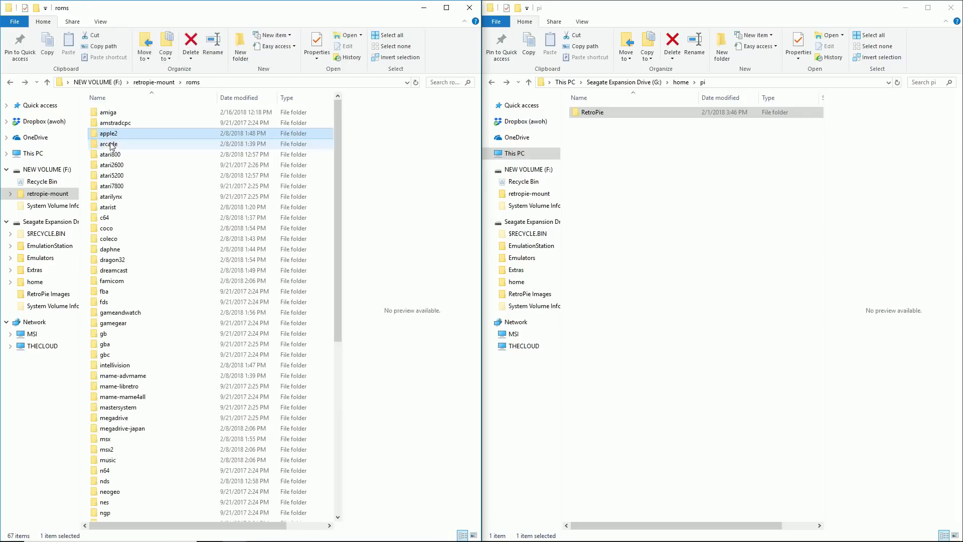
left_click(125, 123)
double_click(125, 122)
key("alt+Left")
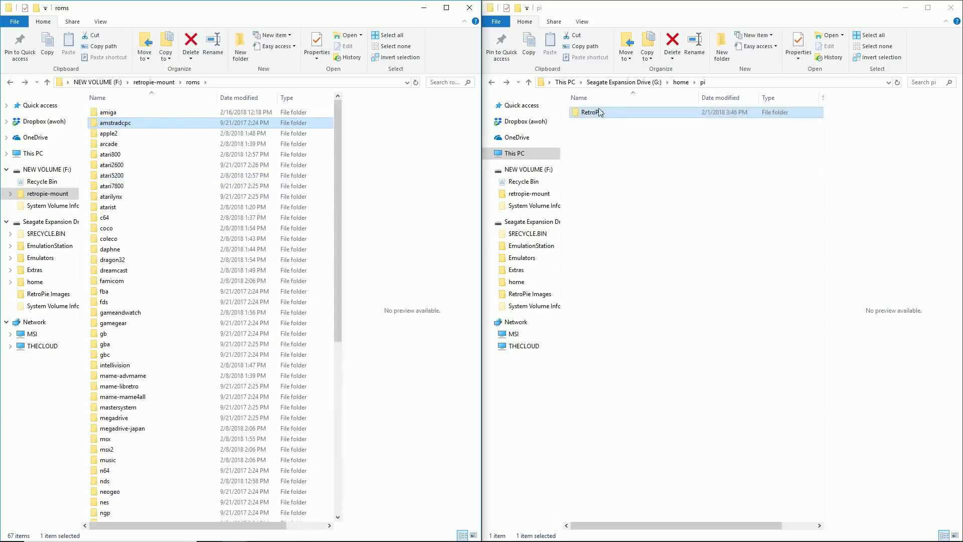
- Open the roms folder inside RetroPie on the Seagate Expansion Drive (G:) in the second Explorer window
double_click(597, 113)
double_click(592, 124)
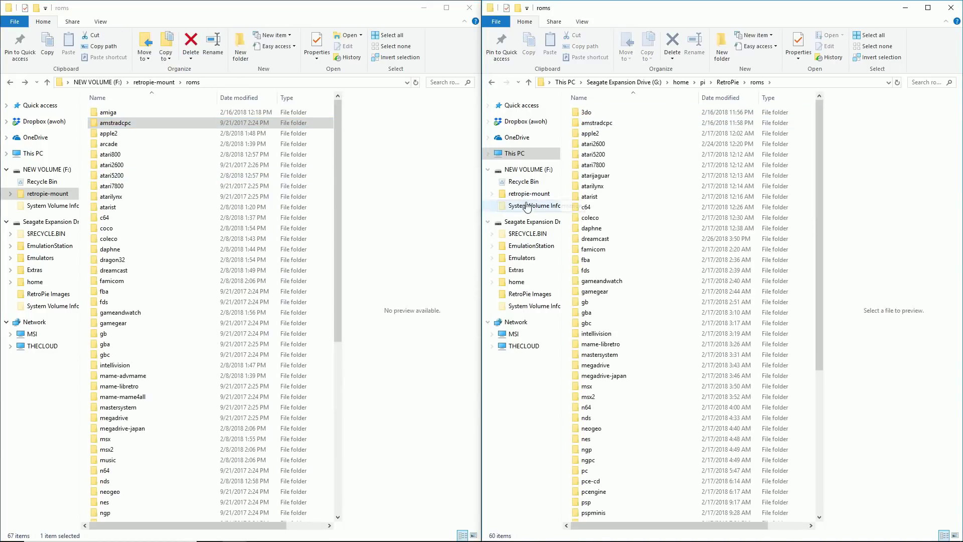
- Browse the system folders in roms on the Seagate Expansion Drive (G:) and select the nes and snes folders
scroll(605, 422, "down", 7)
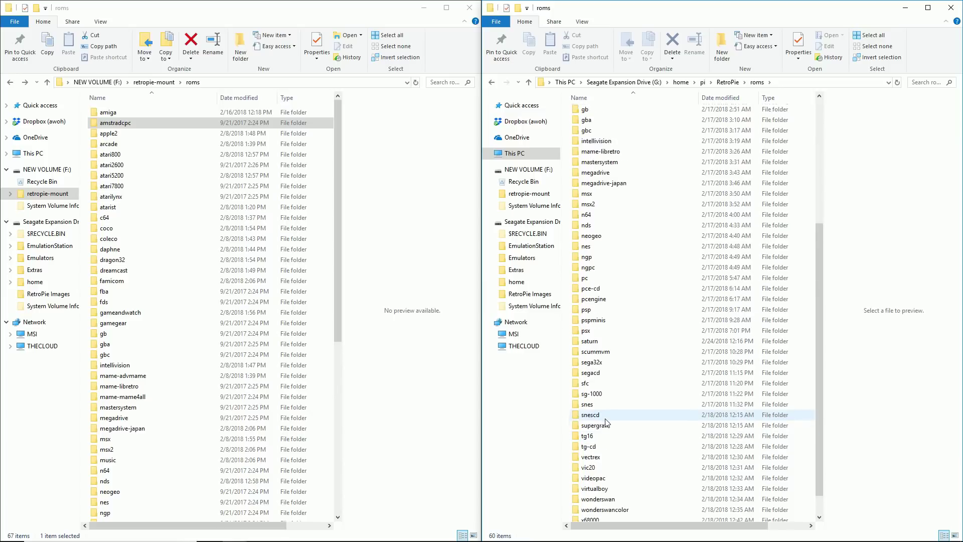
scroll(606, 423, "up", 2)
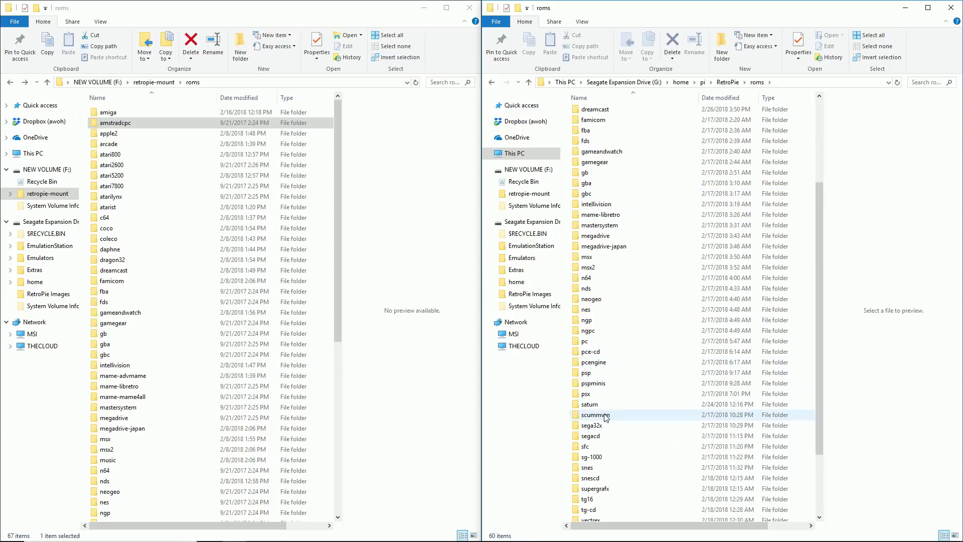
left_click(585, 396)
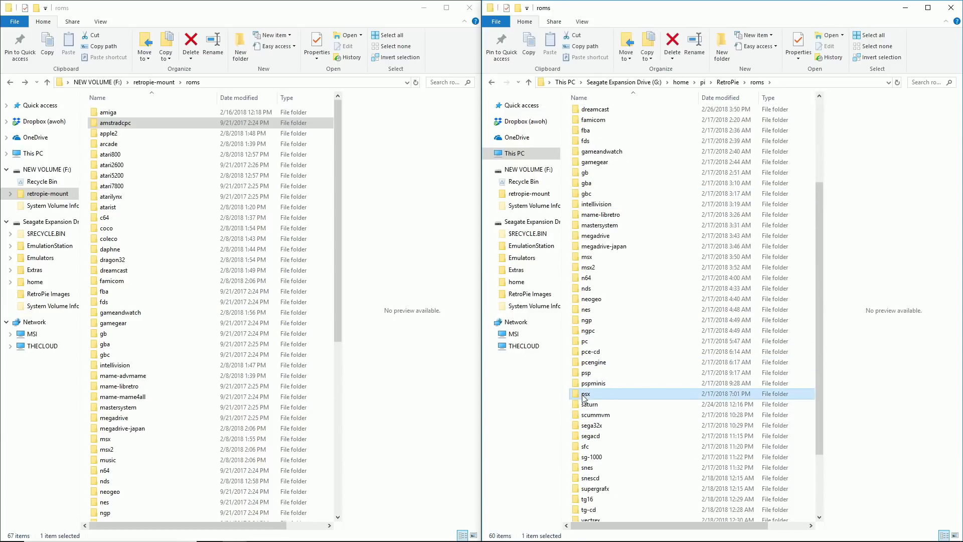
scroll(584, 397, "up", 4)
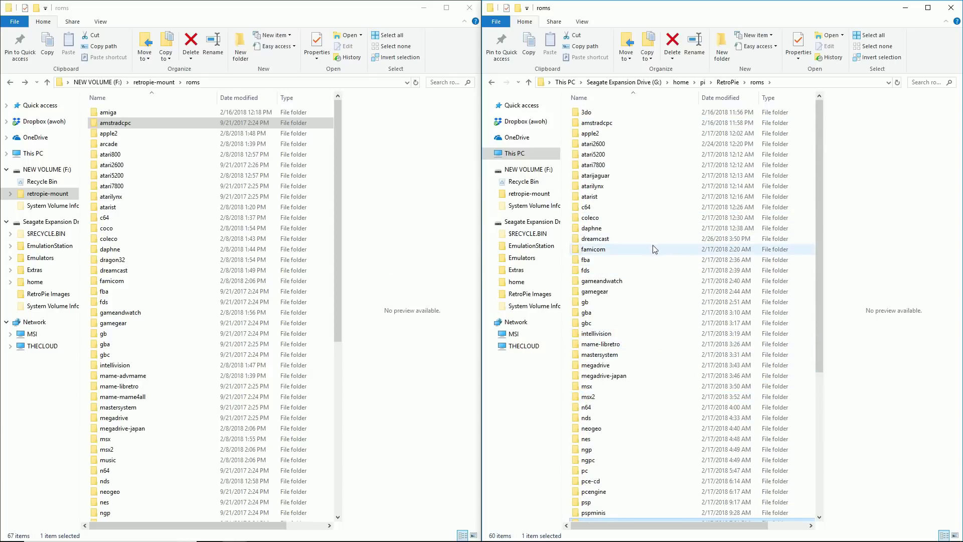
scroll(655, 249, "down", 7)
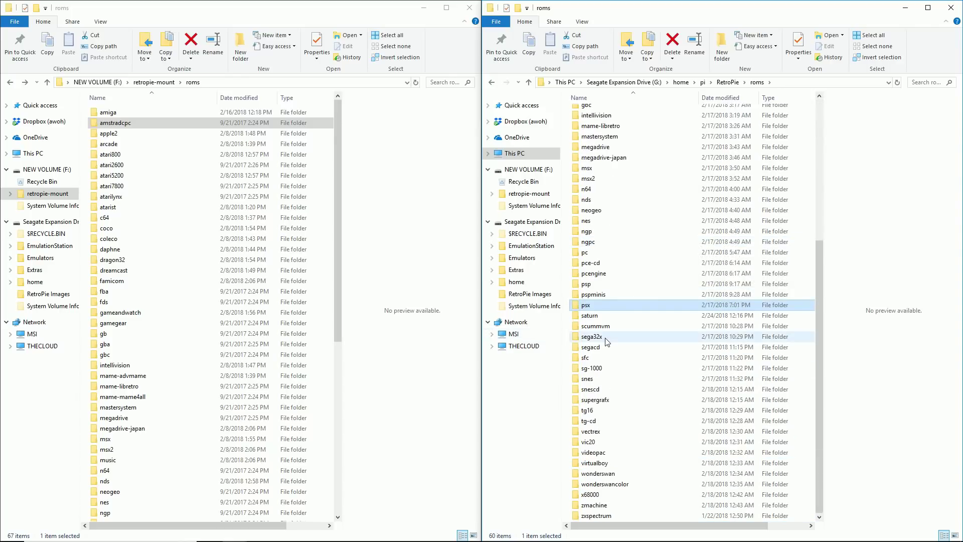
scroll(597, 436, "up", 4)
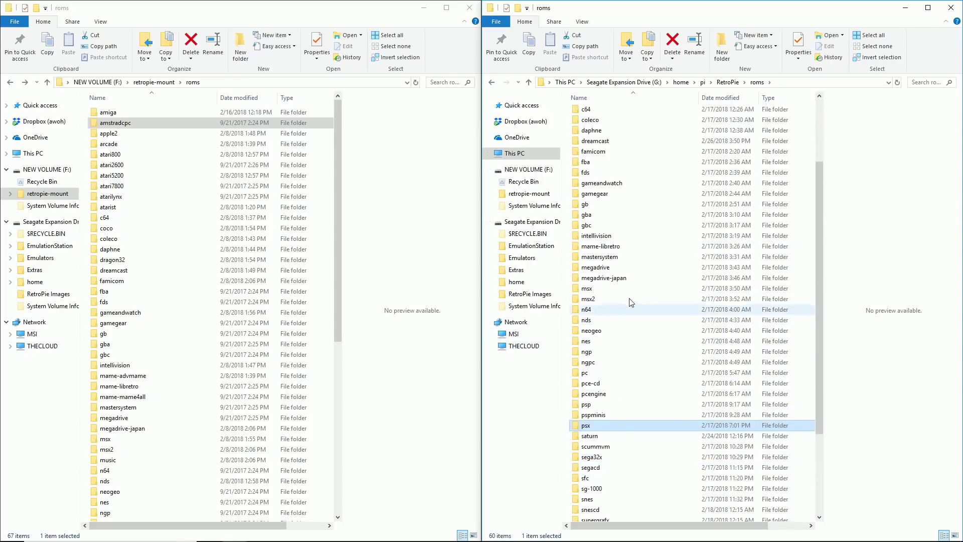
left_click(599, 341)
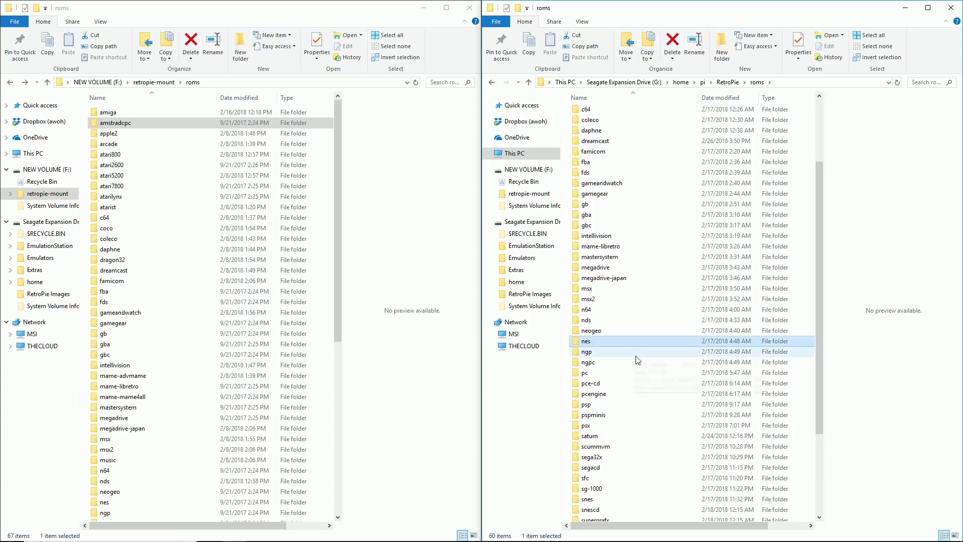
scroll(647, 411, "down", 4)
left_click(605, 379, "ctrl")
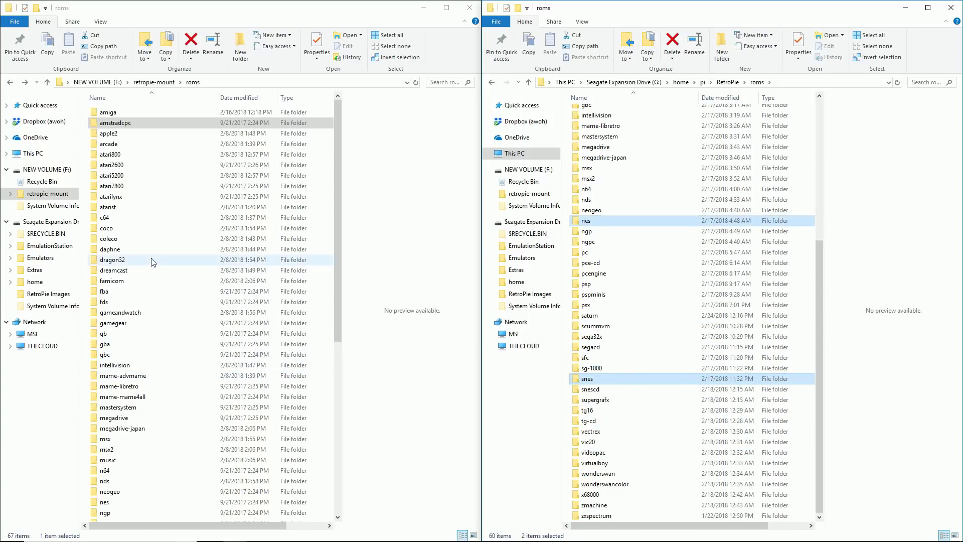
- Copy everything in the nes folder on drive G: into the nes folder under retropie-mount\roms on NEW VOLUME (F:)
double_click(605, 221)
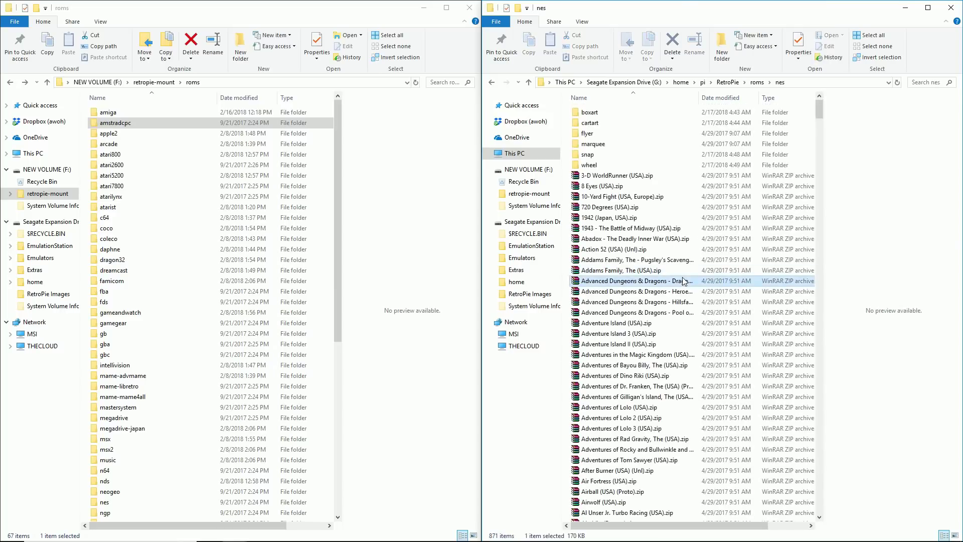
key("ctrl+a")
left_click(146, 418)
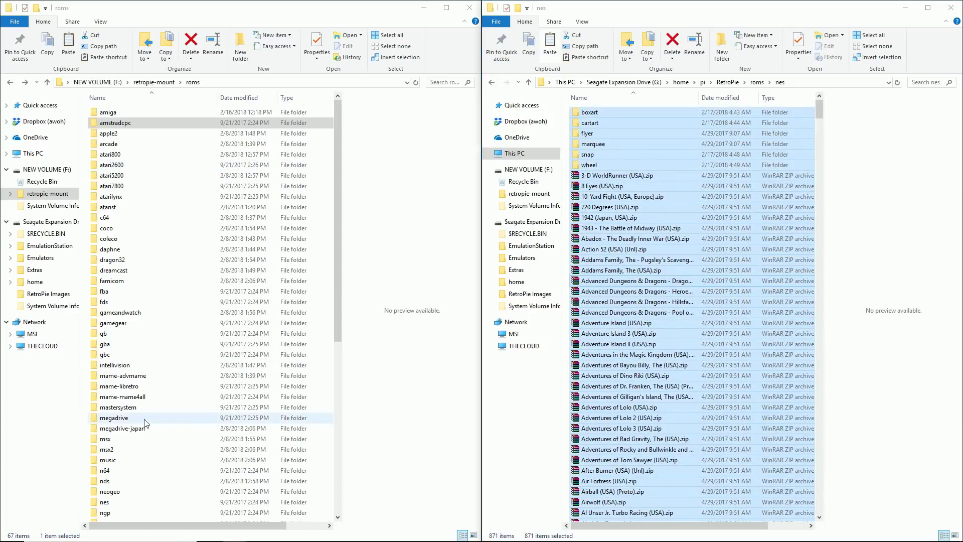
scroll(129, 346, "down", 3)
double_click(105, 409)
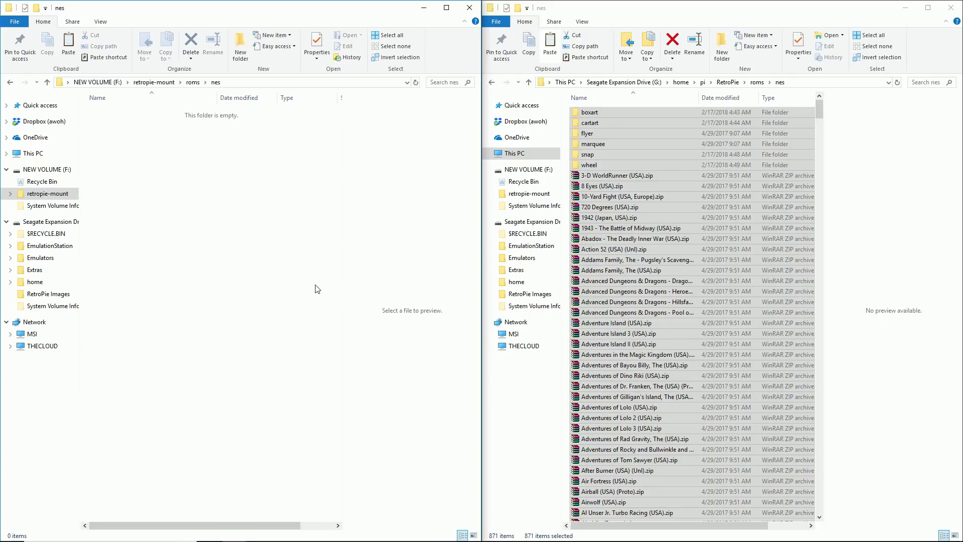
key("ctrl+v")
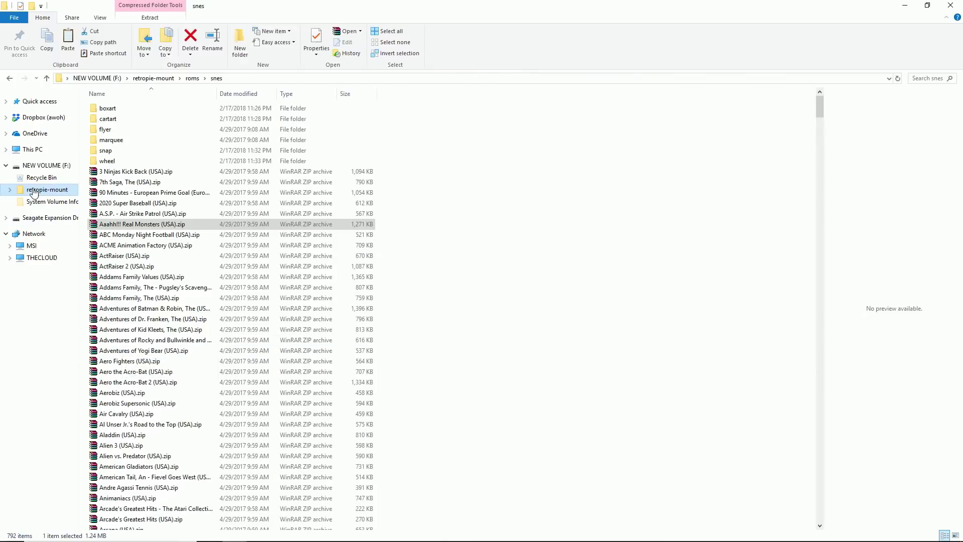
- Check the contents of the nes and snes folders under retropie-mount\roms on drive F:
left_click(33, 193)
double_click(104, 183)
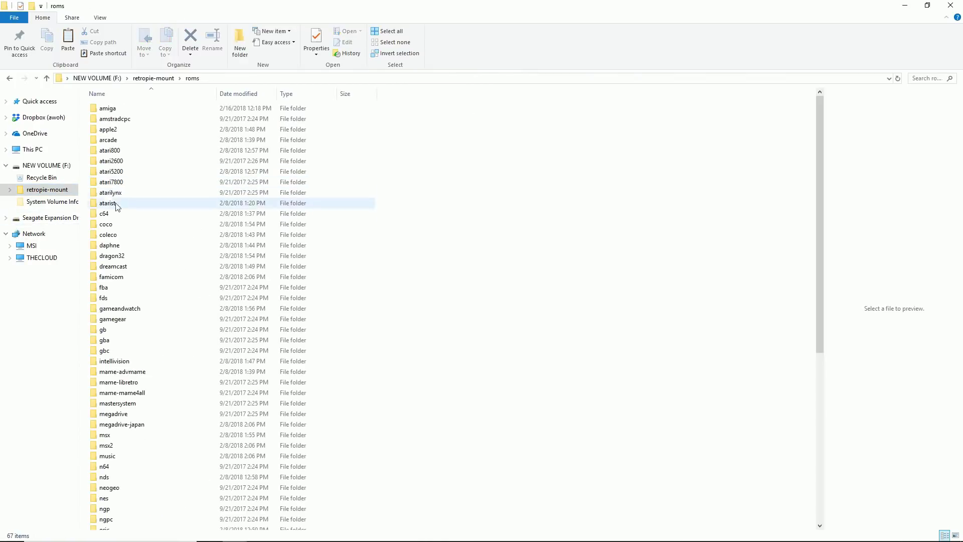
scroll(178, 455, "down", 4)
left_click(119, 379)
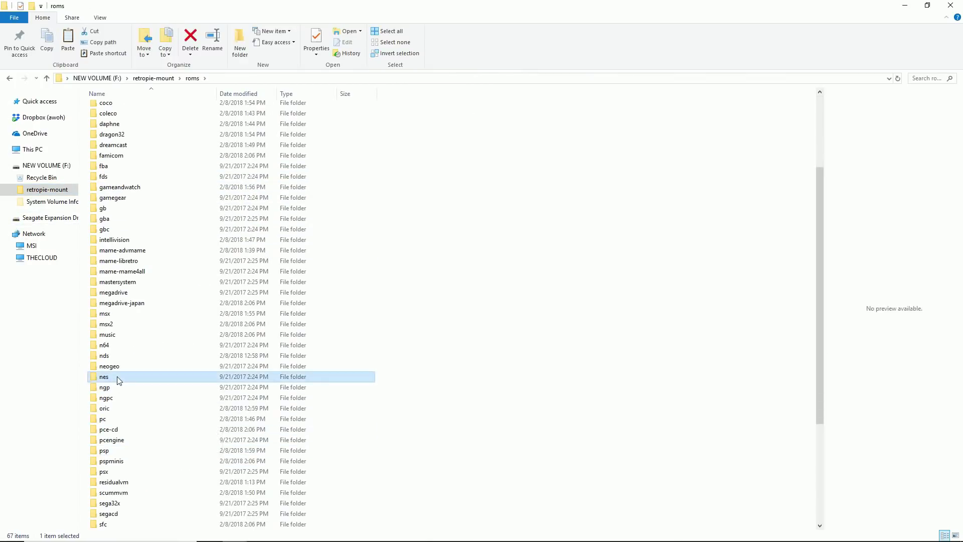
double_click(119, 380)
key("alt+Left")
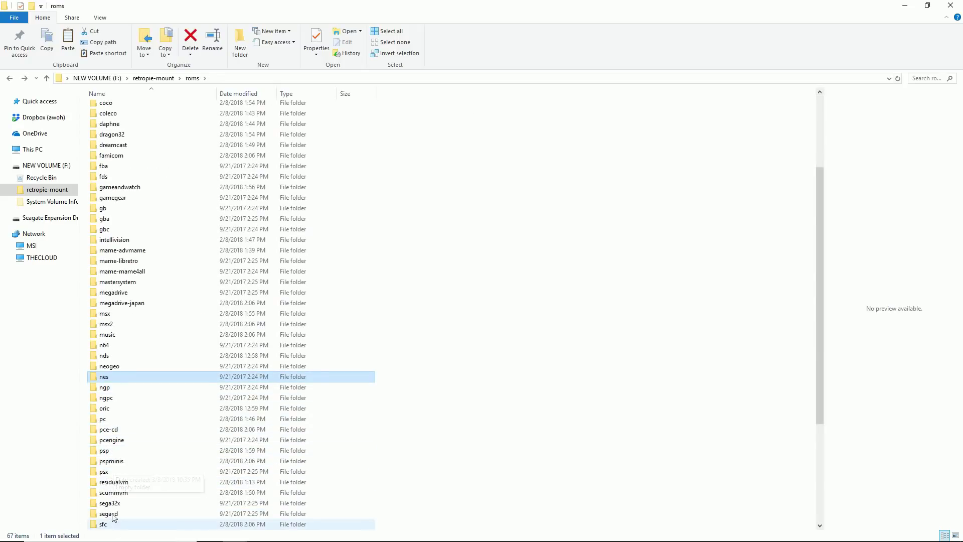
scroll(116, 507, "down", 3)
double_click(115, 451)
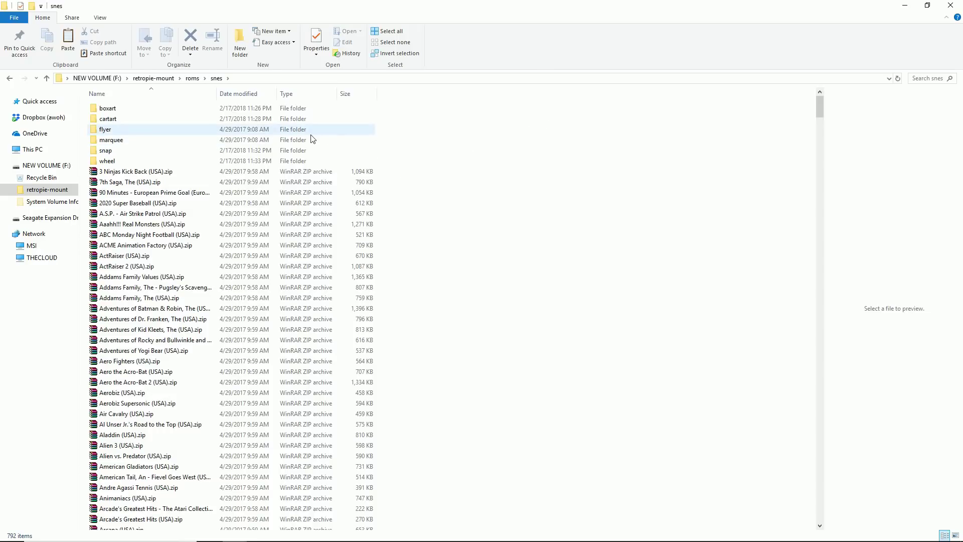
key("BackSpace")
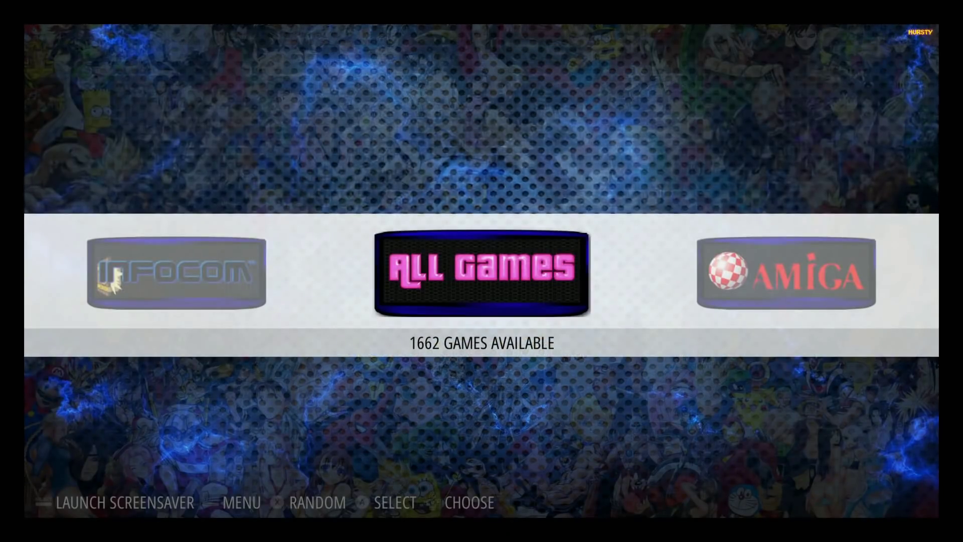
- Switch to EmulationStation, open the Super Nintendo game list and preview the first games, including 90 Minutes: European Prime Goal
key("Left")
key("Left")
key("Left")
key("Right")
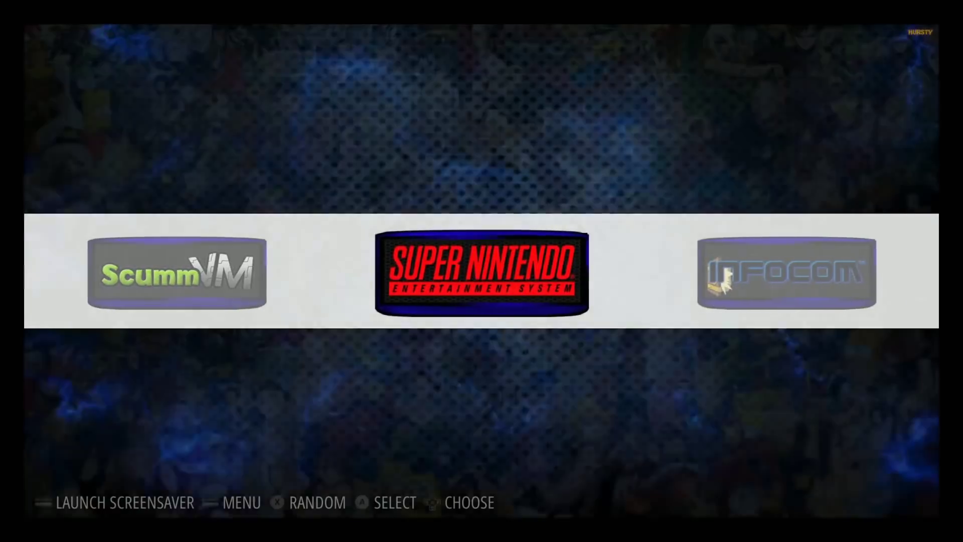
key("Return")
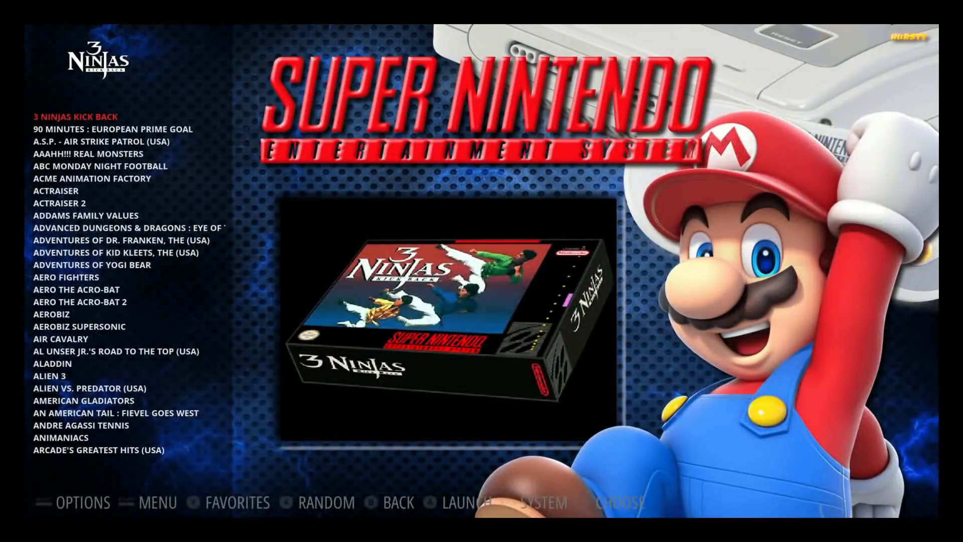
key("Down")
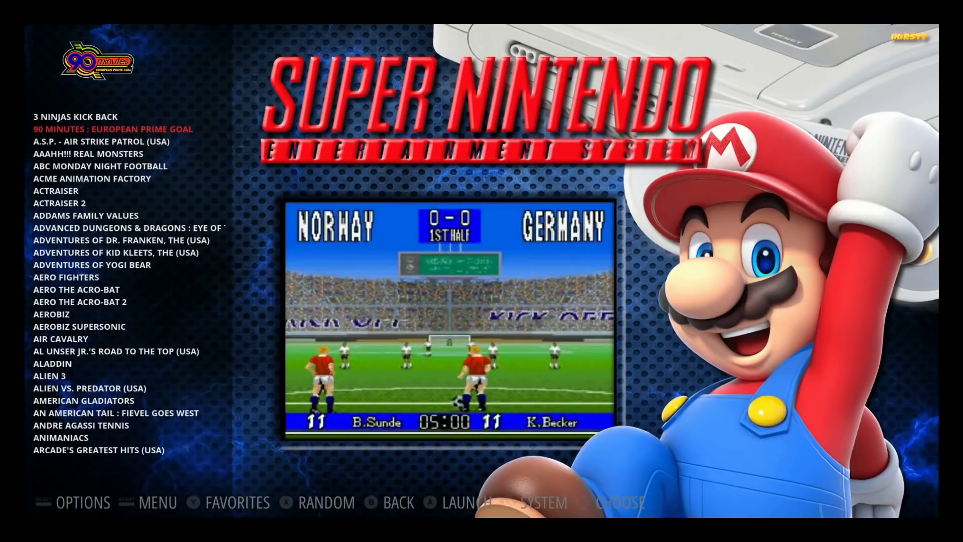
key("Down")
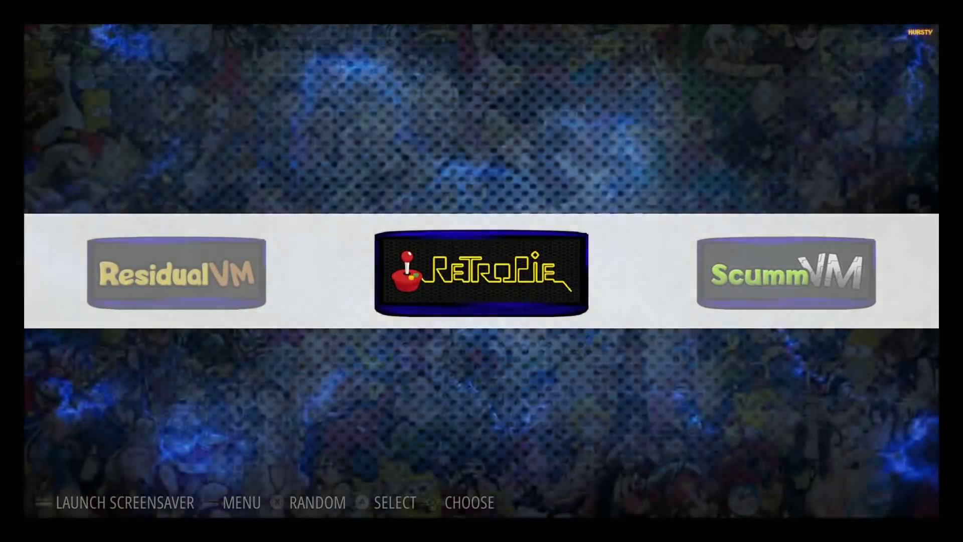
- Browse forward through the system carousel from RetroPie past All Games and Amiga to examine which systems are listed
key("Right")
key("Right")
key("Right")
key("Right")
key("Right")
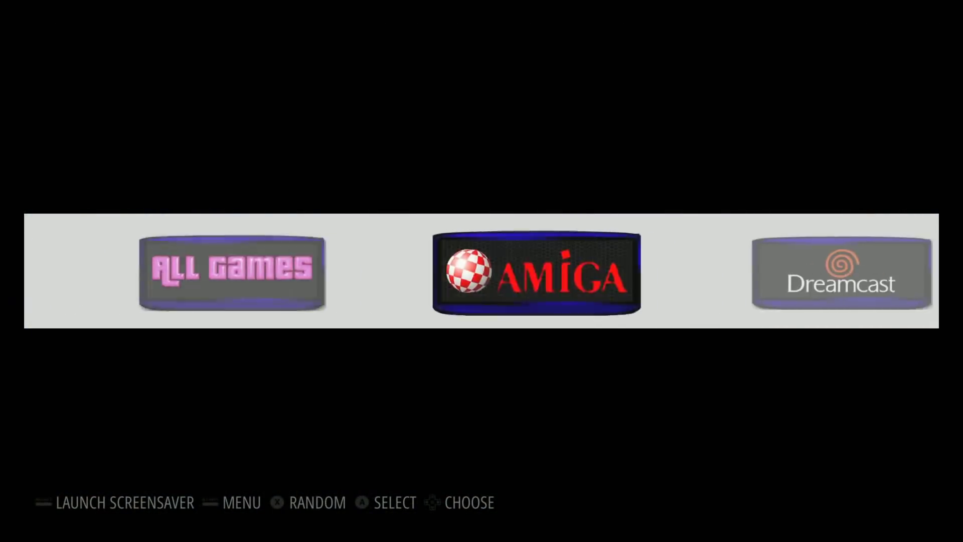
key("Right")
key("Right")
key("Right")
key("Right")
key("Right")
key("Right")
key("Right")
key("Right")
key("Right")
key("Right")
key("Right")
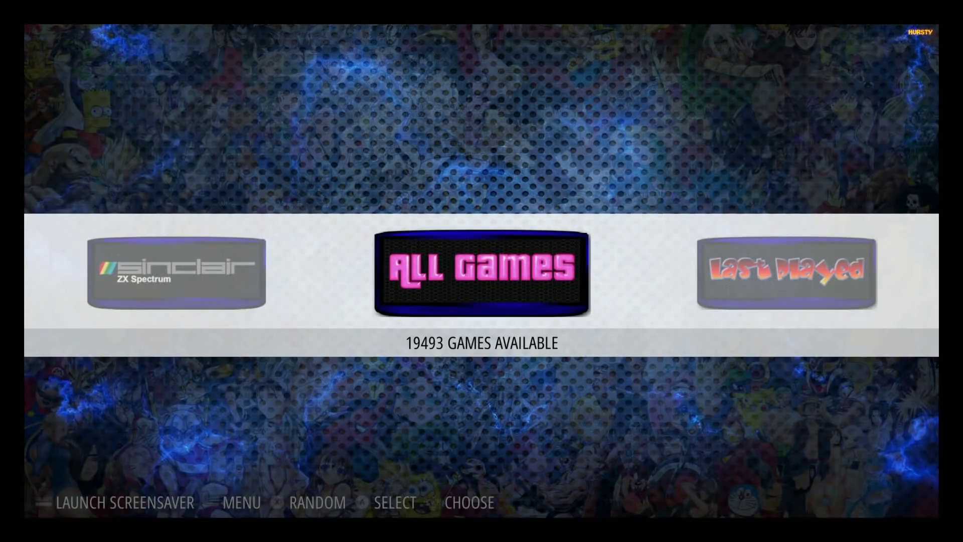
- Browse backward through the systems loaded from the external drive, from All Games past Virtual Boy to Sega CD
key("Right")
key("Left")
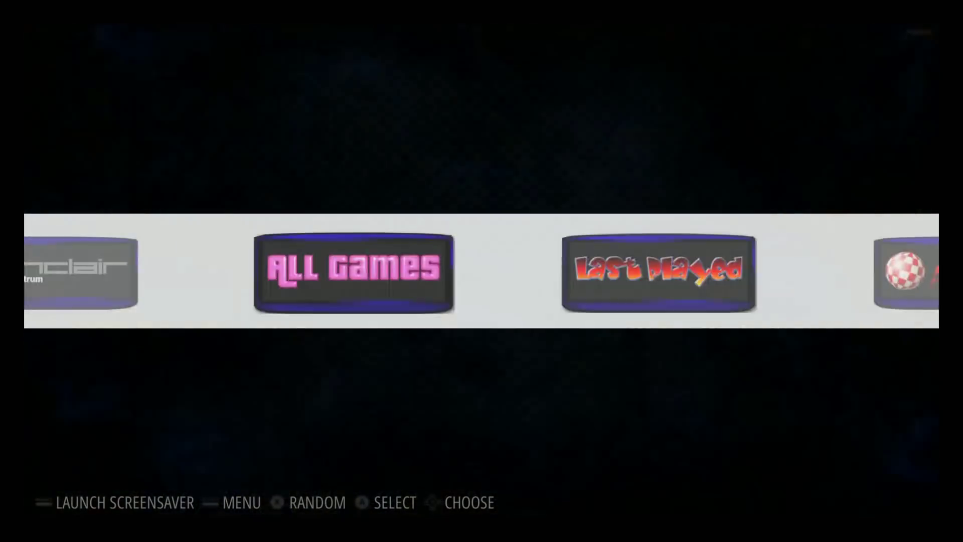
key("Left")
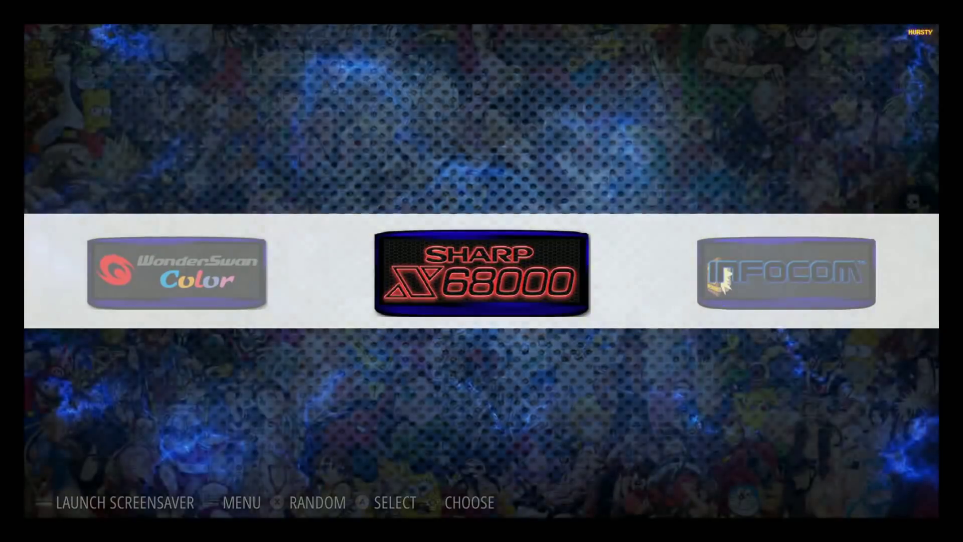
key("Left")
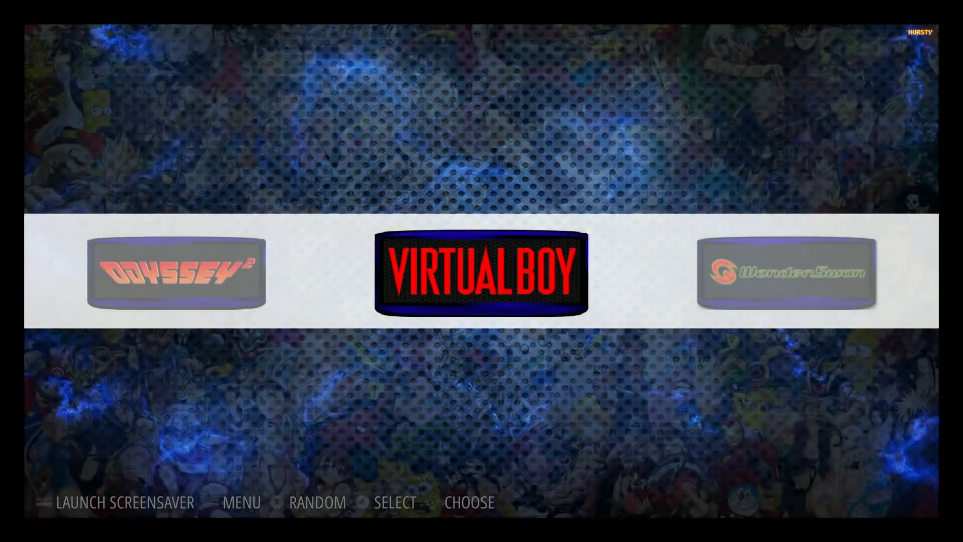
key("Left")
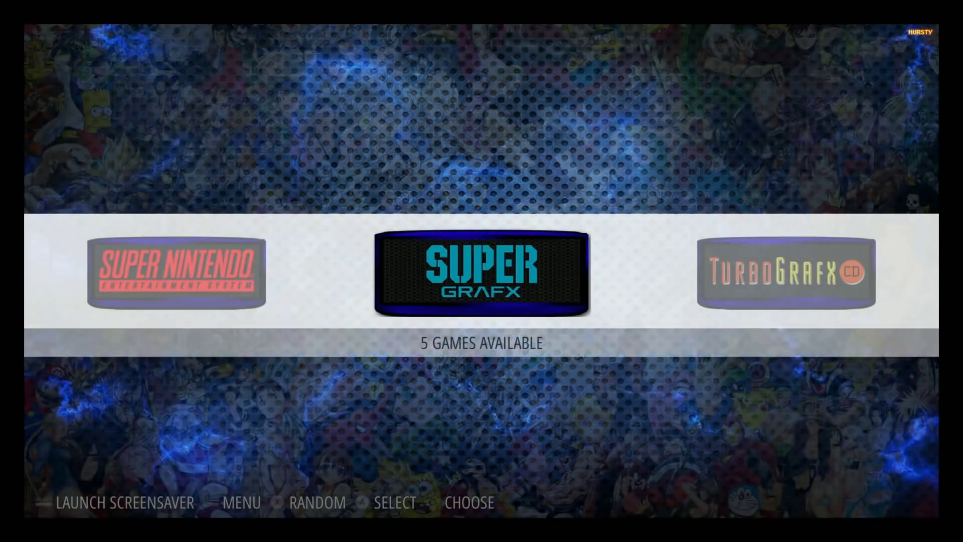
key("Left")
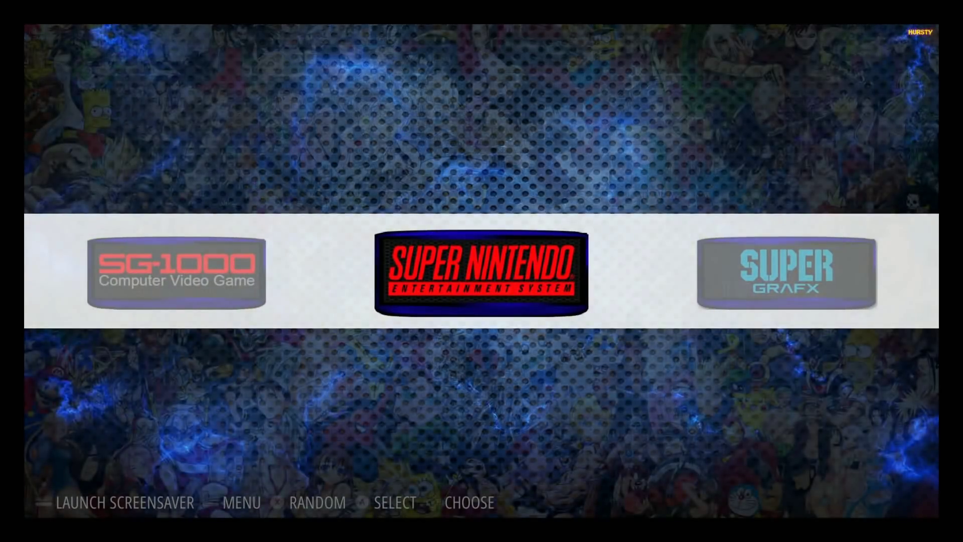
key("Left")
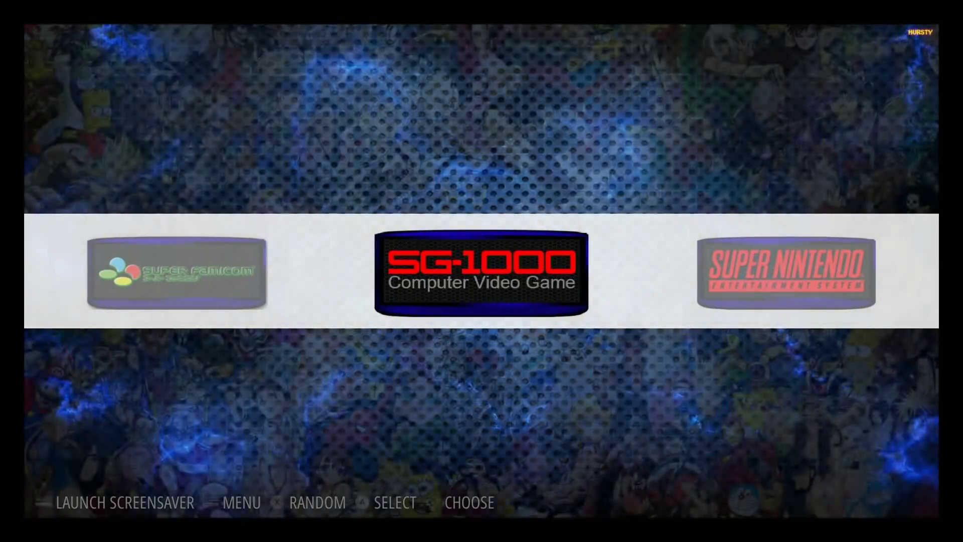
key("Left")
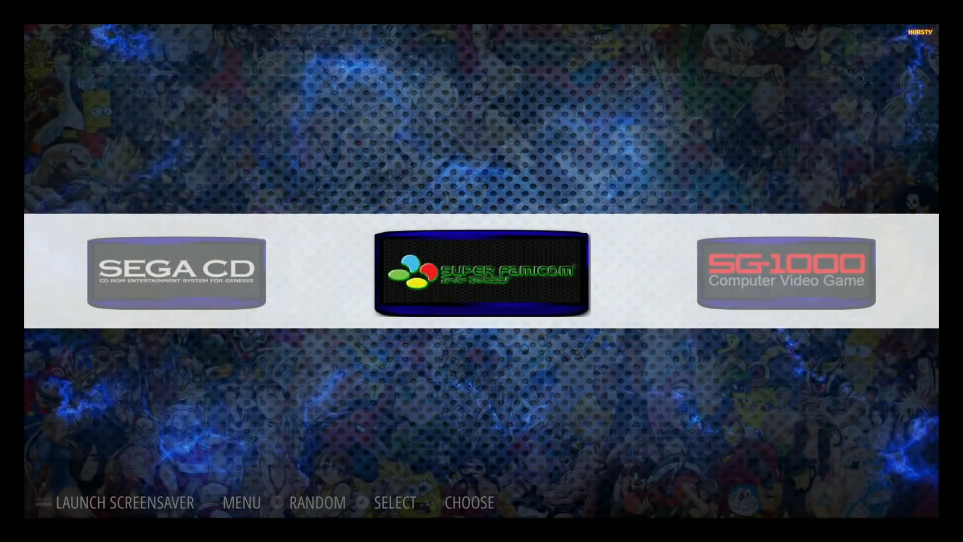
key("Left")
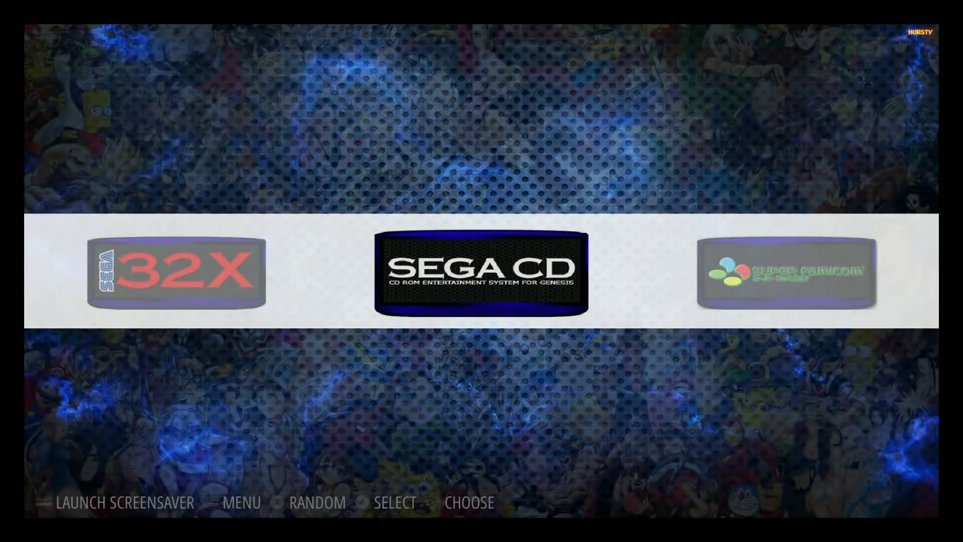
- Look at the ScummVM game list, then return to the system carousel and continue back to PSP minis
key("Left")
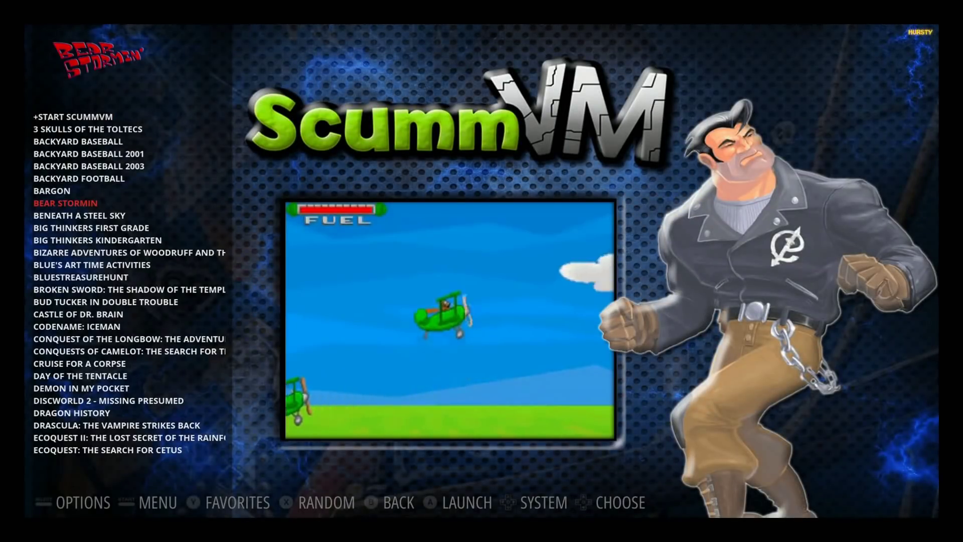
key("Return")
key("Left")
key("Left")
key("Left")
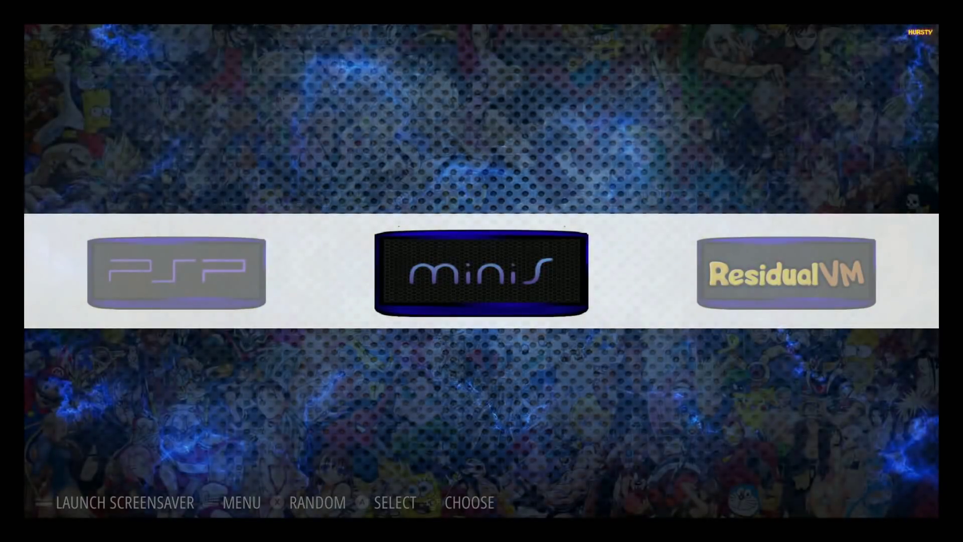
- Open the PSP game list and scroll down through its games
key("Left")
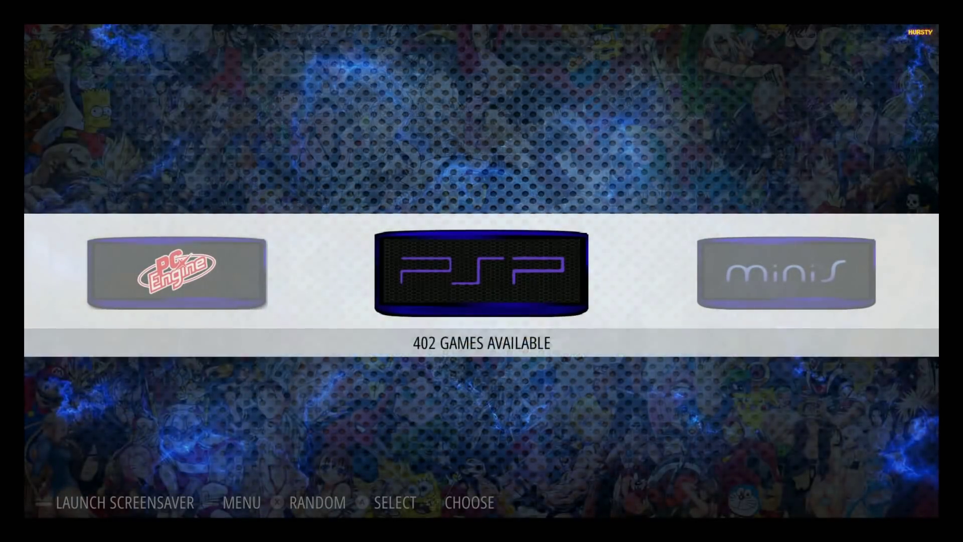
key("Return")
key("Down")
key("Down")
key("Down")
key("Down")
key("Down")
key("Down")
key("Down")
key("Down")
key("Down")
key("Down")
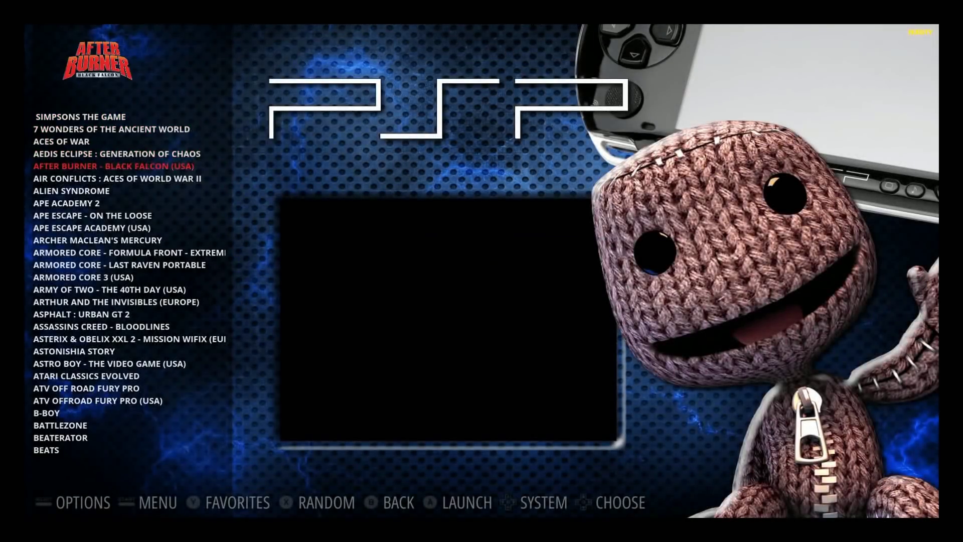
- Scroll further down the PSP game list from After Burner - Black Falcon past Assassins Creed - Bloodlines to ATV Offroad Fury Pro (USA)
key("Down")
key("Down")
key("Down")
key("Down")
key("Down")
key("Down")
key("Down")
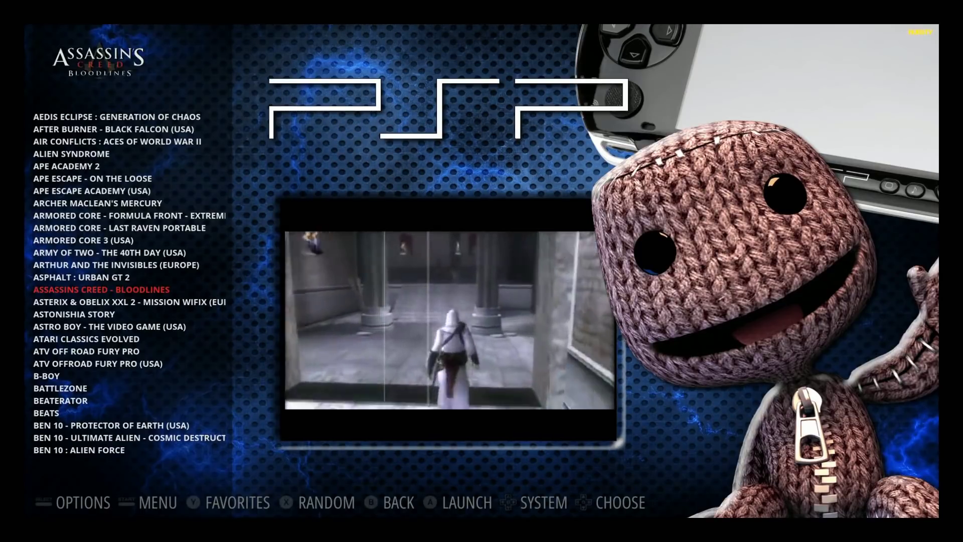
key("Down")
key("Down")
key("Down")
key("Down")
key("Down")
key("Down")
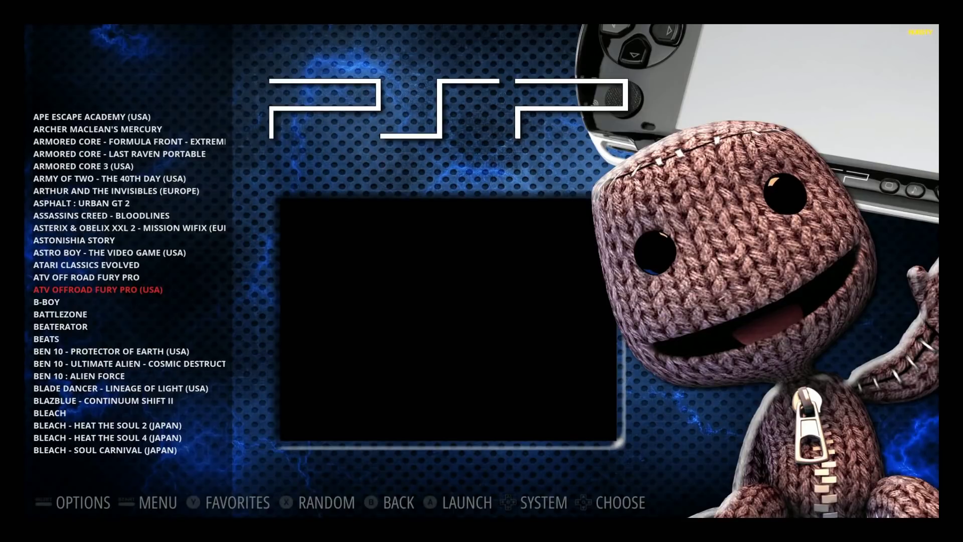
key("Up")
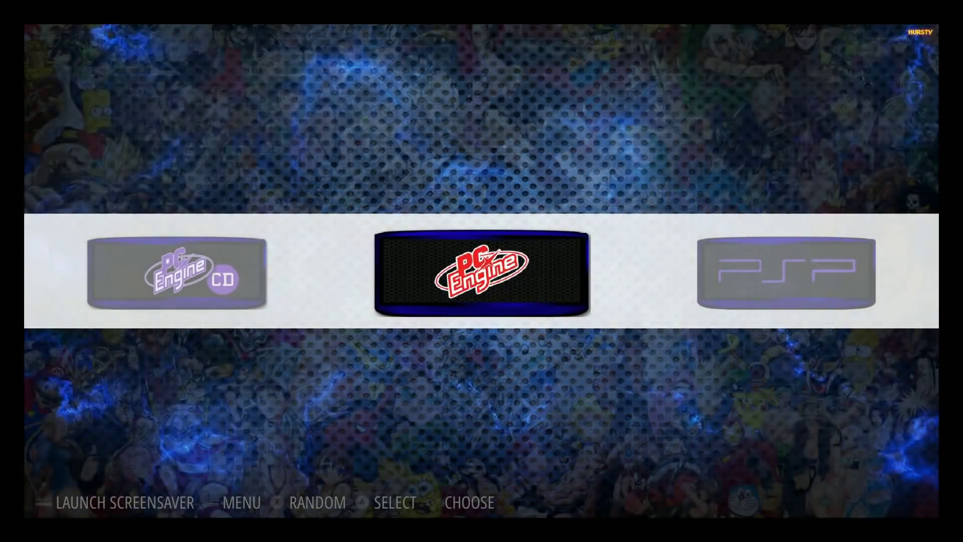
- Continue back past PC Engine and PC Engine CD to MS-DOS and scroll down its game list beyond Dune2
key("Left")
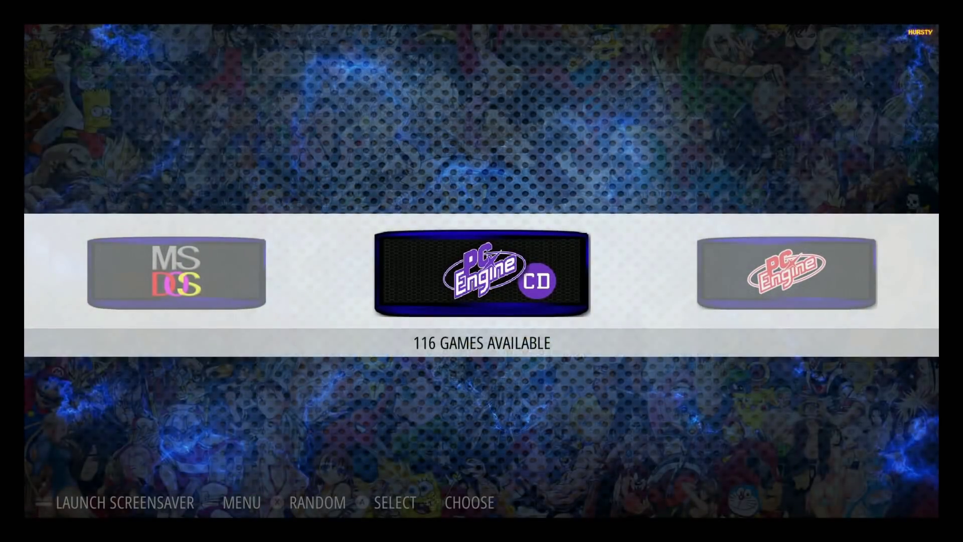
key("Left")
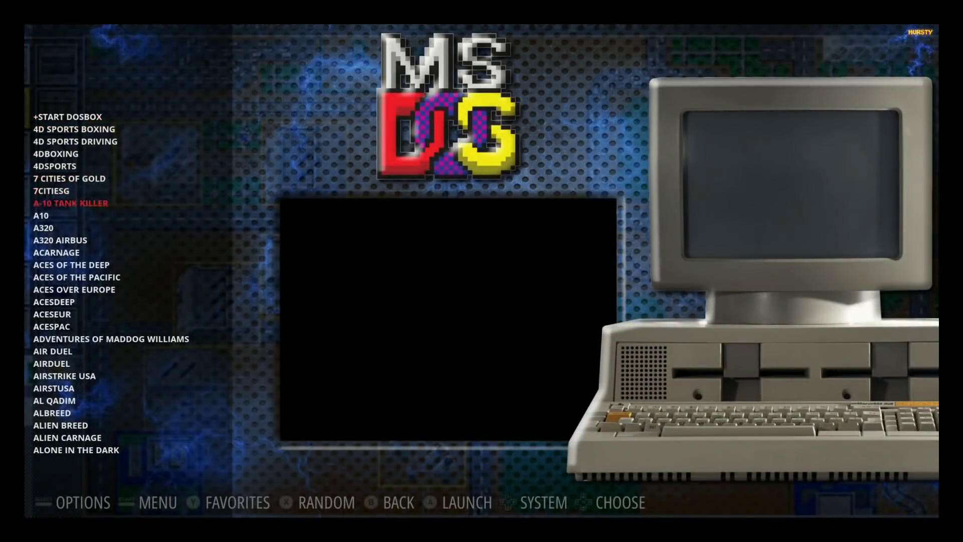
key("Down")
key("Down")
key("Down")
key("Down")
key("Down")
key("Down")
key("Down")
key("Down")
key("Down")
key("Down")
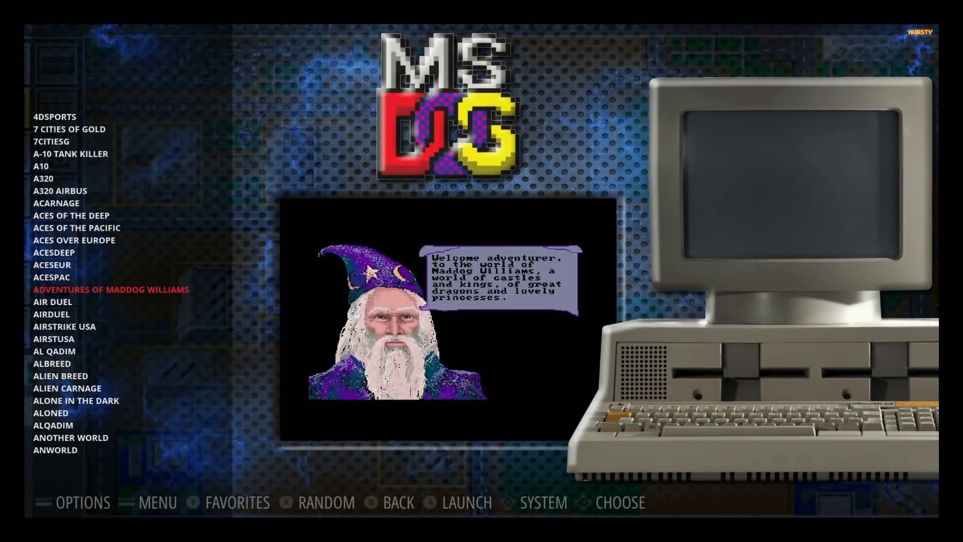
key("Down")
key("Down")
key("Down")
key("Down")
key("Down")
key("Down")
key("Down")
key("Down")
key("Down")
key("Down")
key("Down")
key("Down")
key("Down")
key("Down")
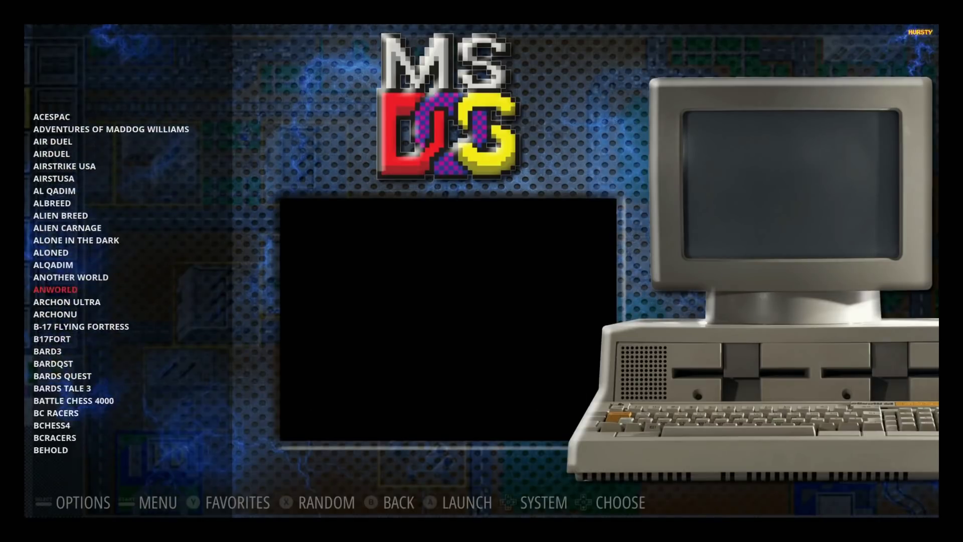
key("Down")
key("Down")
key("Down")
key("Down")
key("Down")
key("Down")
key("Down")
key("Down")
key("Down")
key("Down")
key("Down")
key("Down")
key("Down")
key("Down")
key("Down")
key("Down")
key("Down")
key("Down")
key("Down")
key("Down")
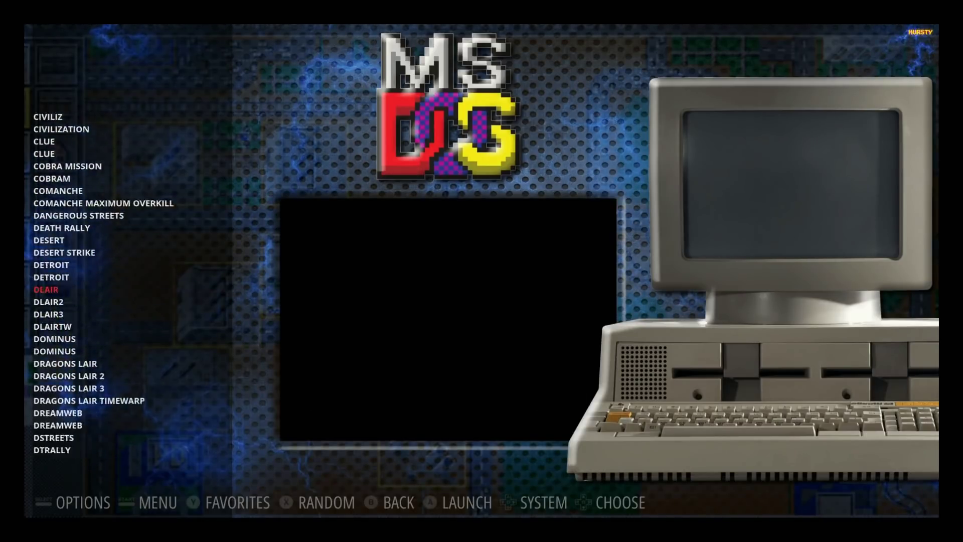
key("Down")
key("Down")
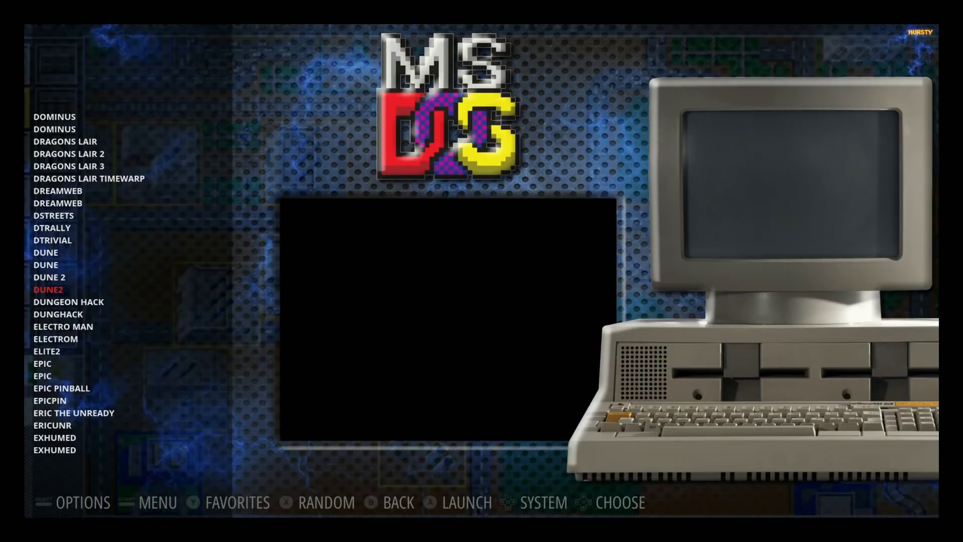
key("Up")
key("Down")
key("Down")
key("Down")
key("Down")
key("Down")
- Return to the system carousel and browse backward past Neo Geo Pocket Color, Nintendo 64 and Mega Drive to Sega Master System
key("Escape")
key("Left")
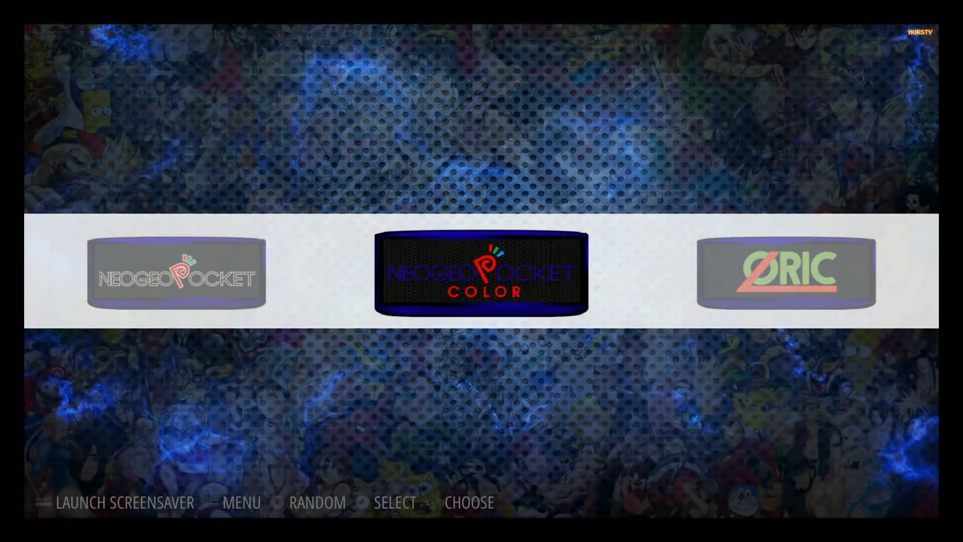
key("Left")
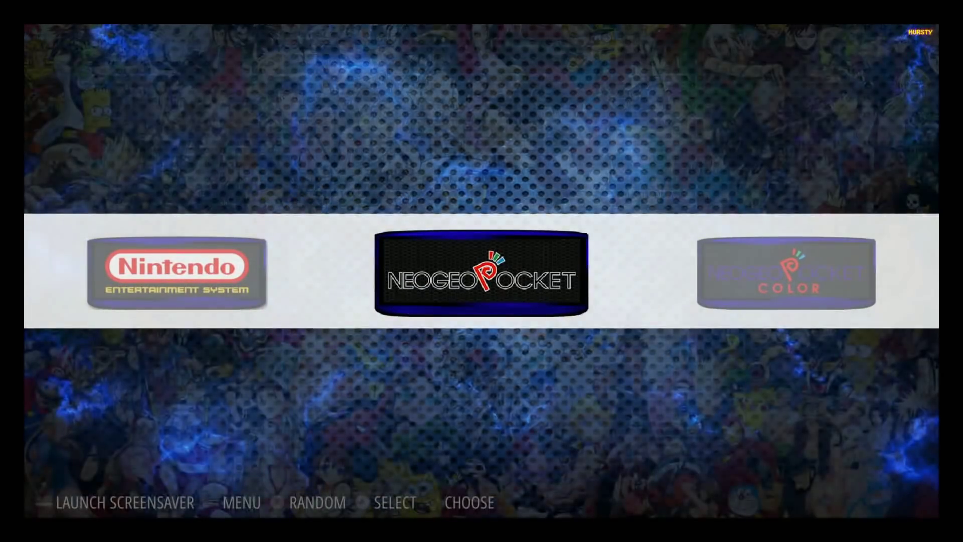
key("Left")
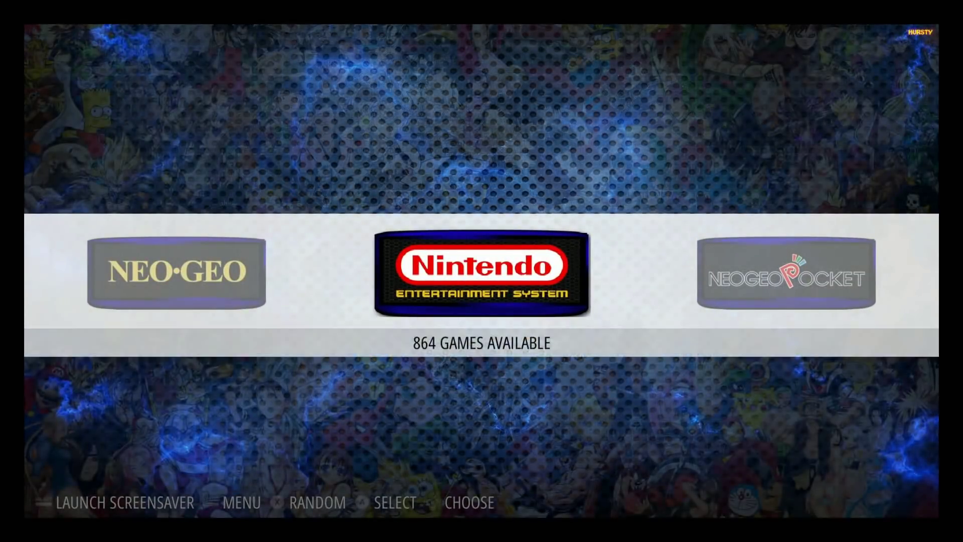
key("Left")
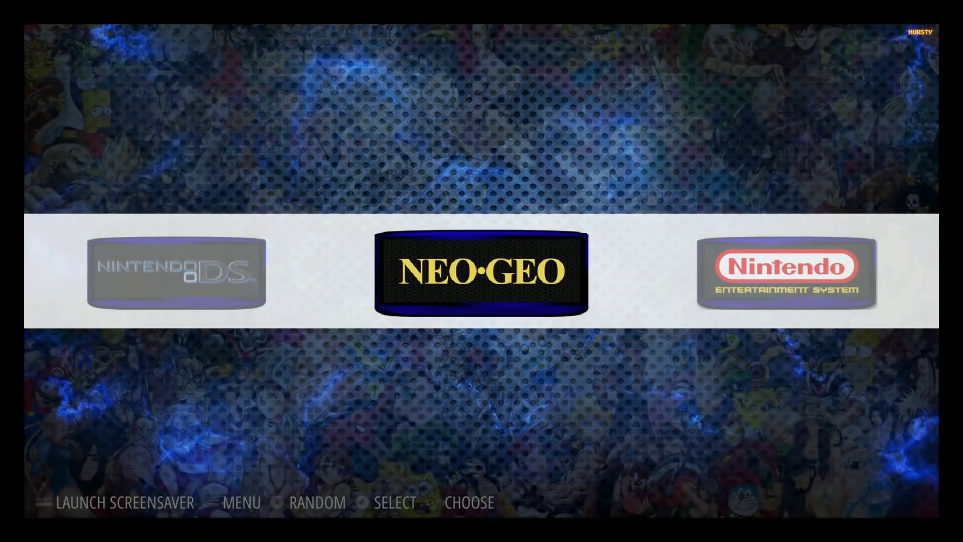
key("Left")
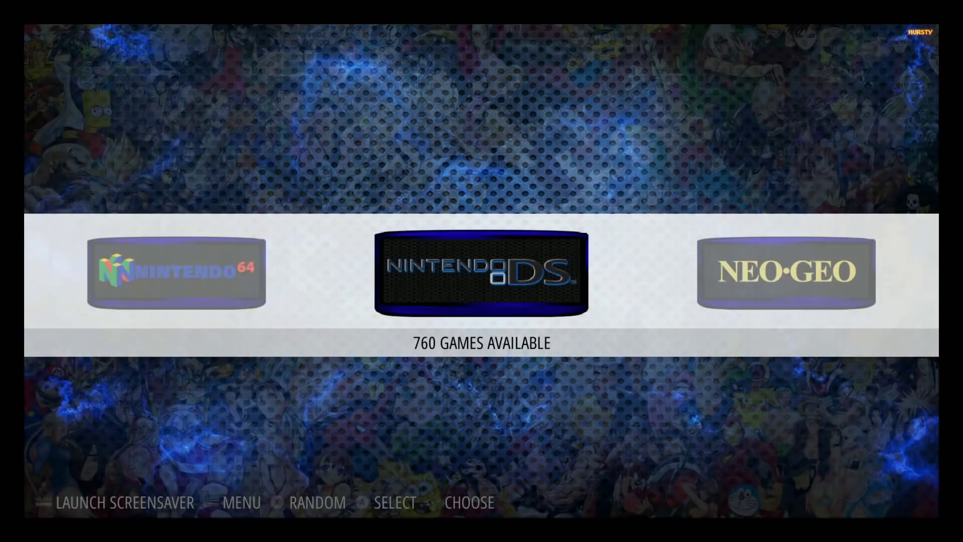
key("Left")
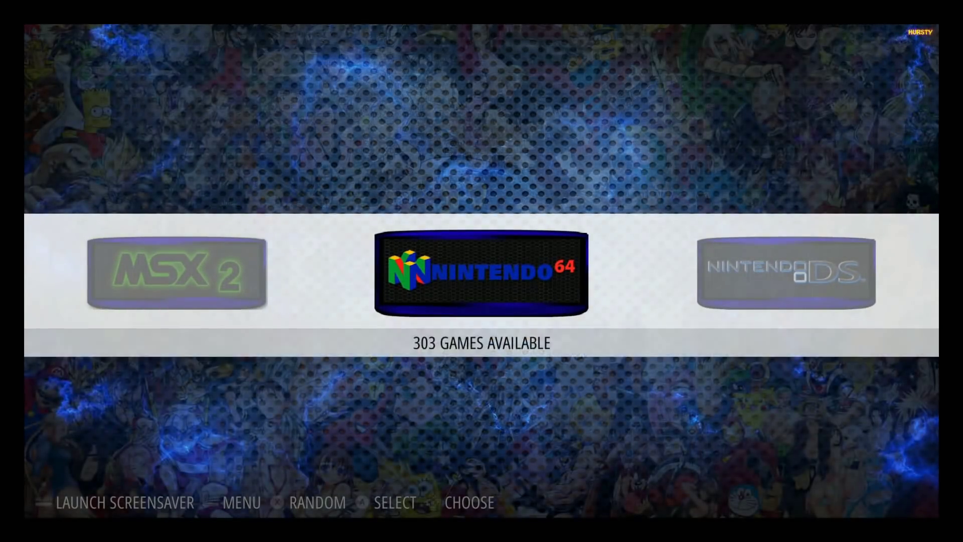
key("Left")
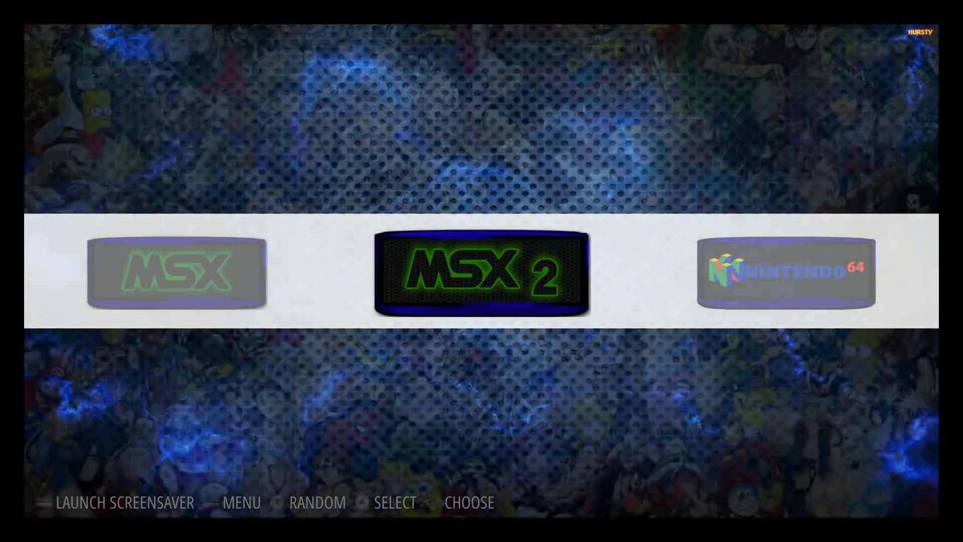
key("Left")
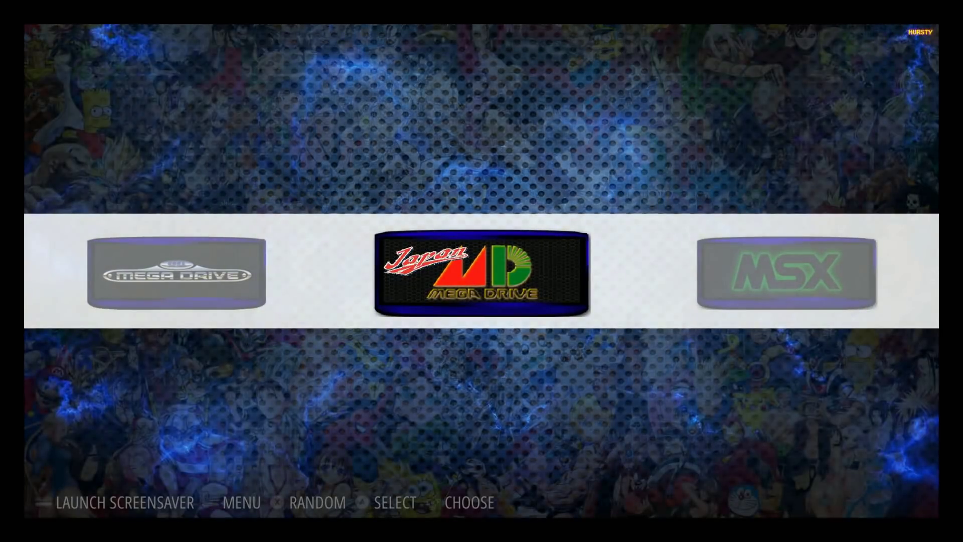
key("Left")
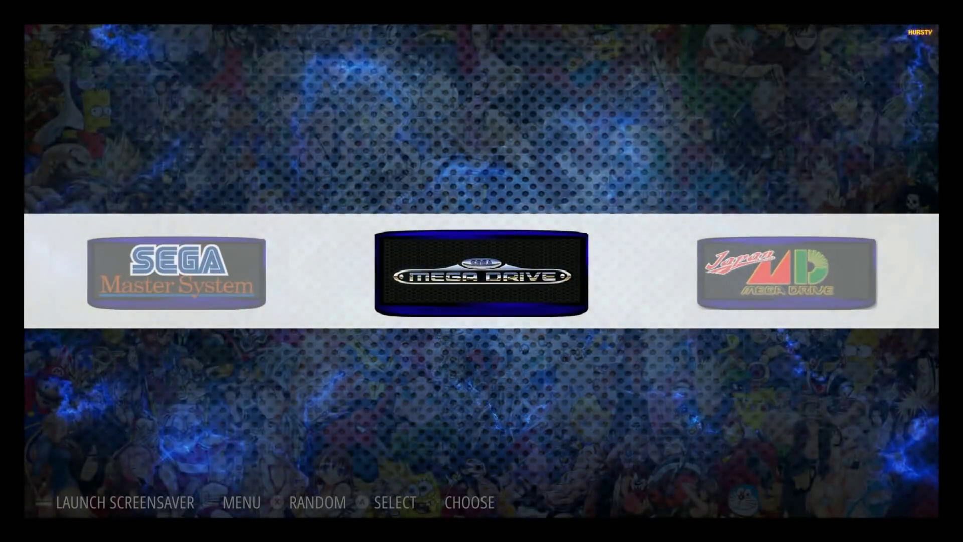
key("Left")
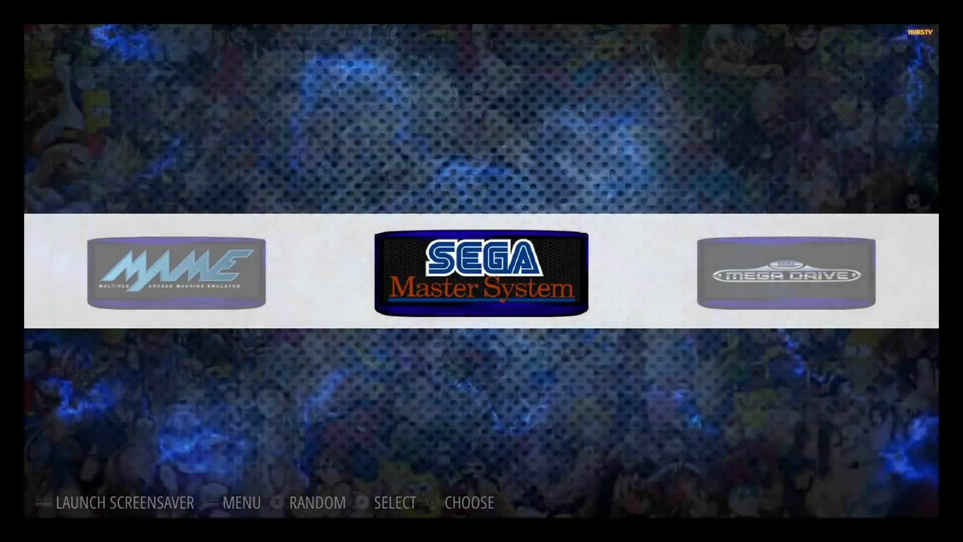
- Browse backward through the carousel from Sega Master System past the Game Boy systems and Final Burn Alpha to Dreamcast
key("Left")
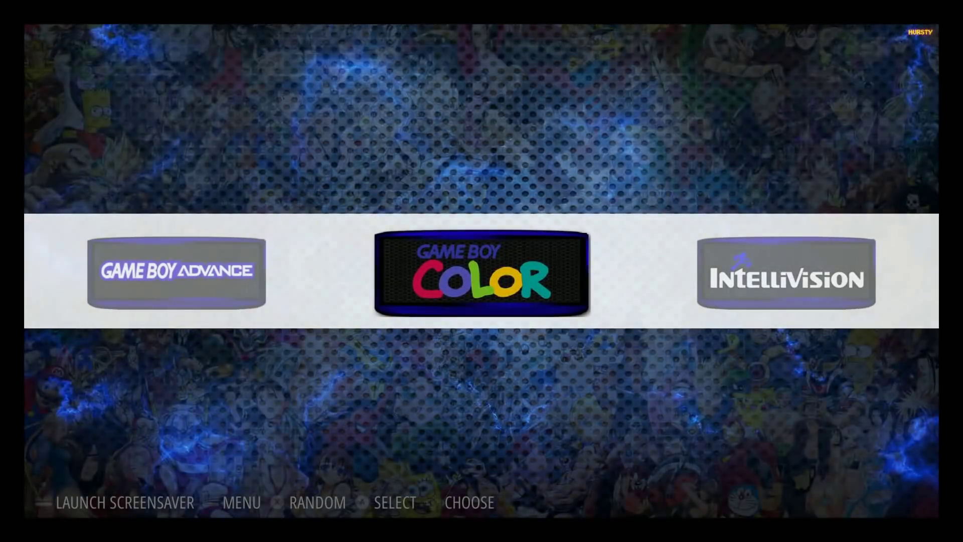
key("Left")
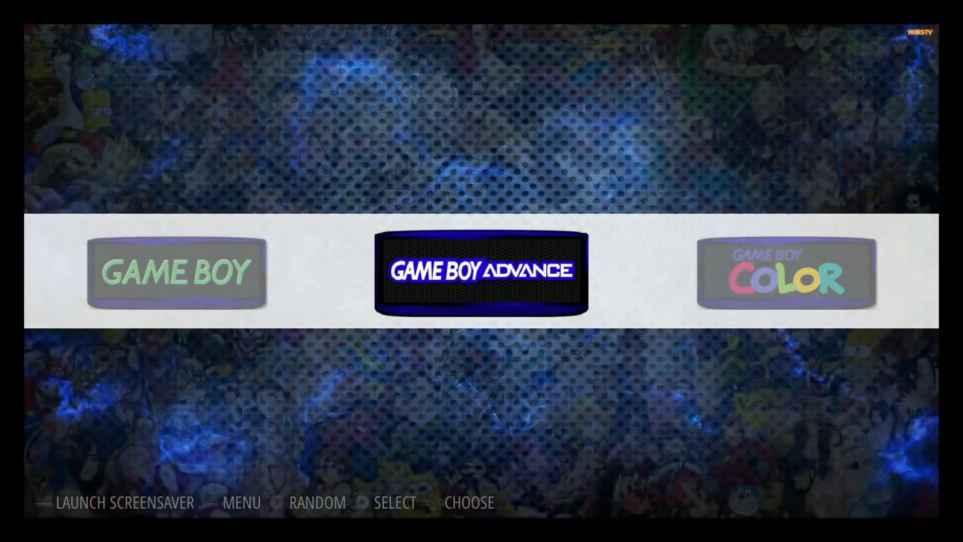
key("Left")
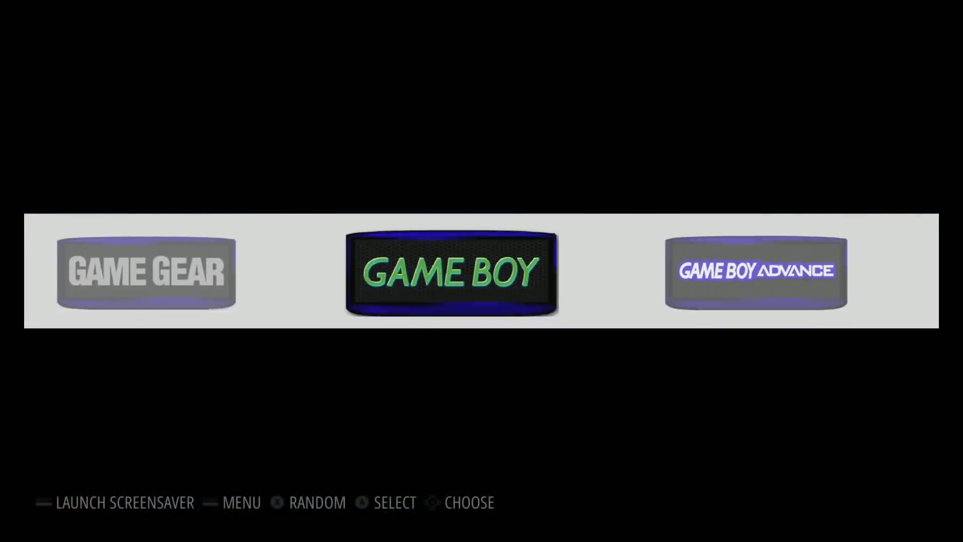
key("Left")
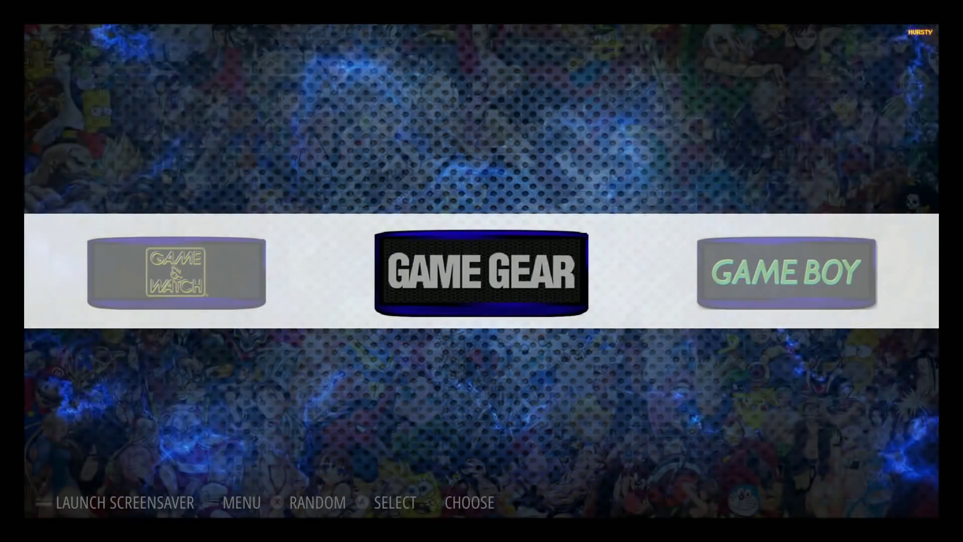
key("Left")
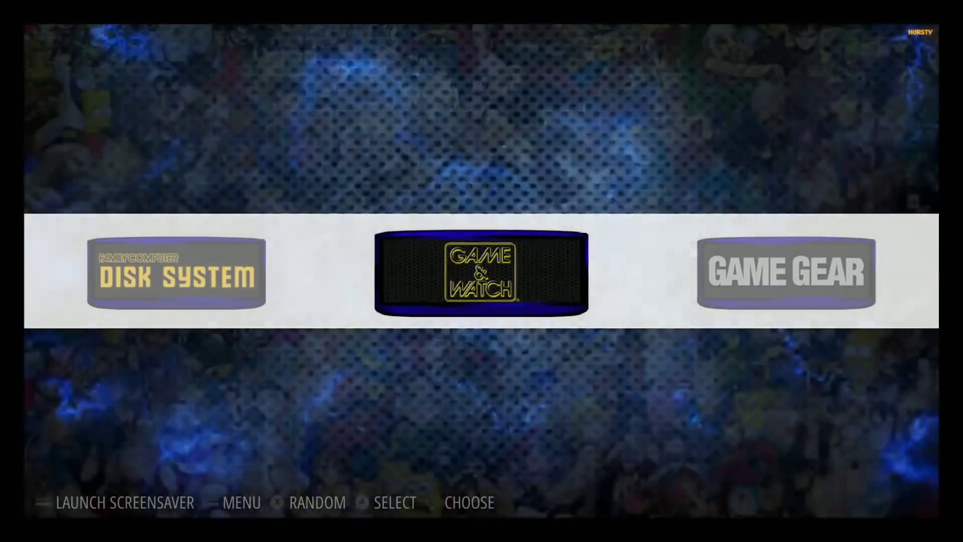
key("Left")
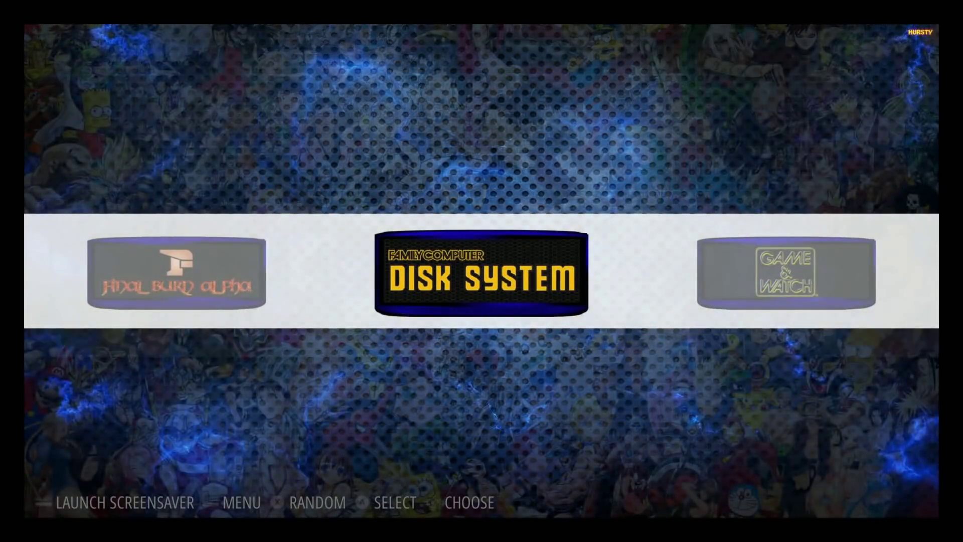
key("Left")
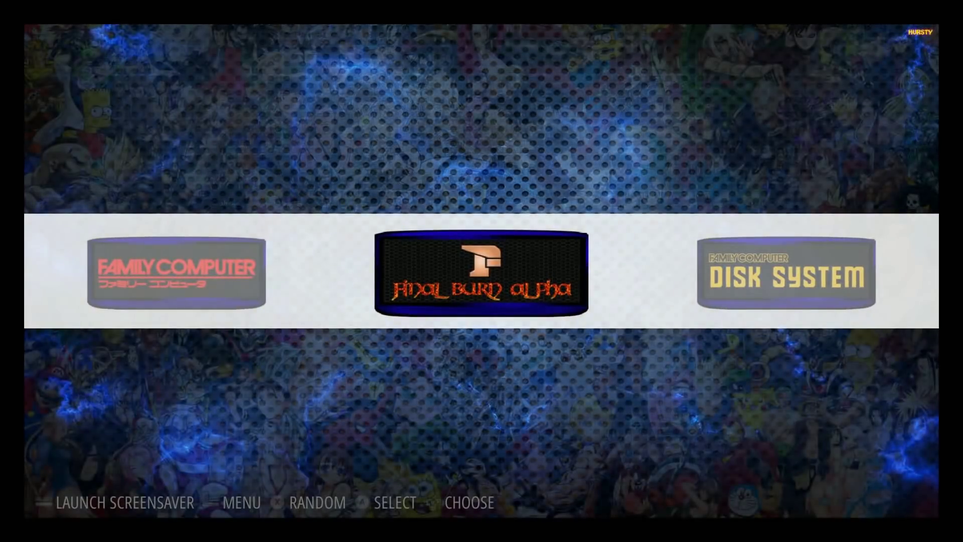
key("Left")
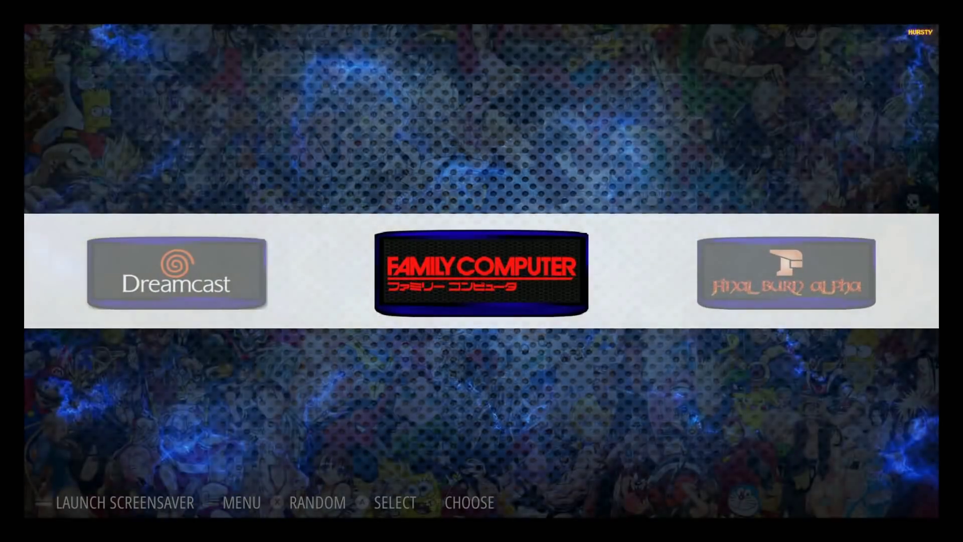
key("Left")
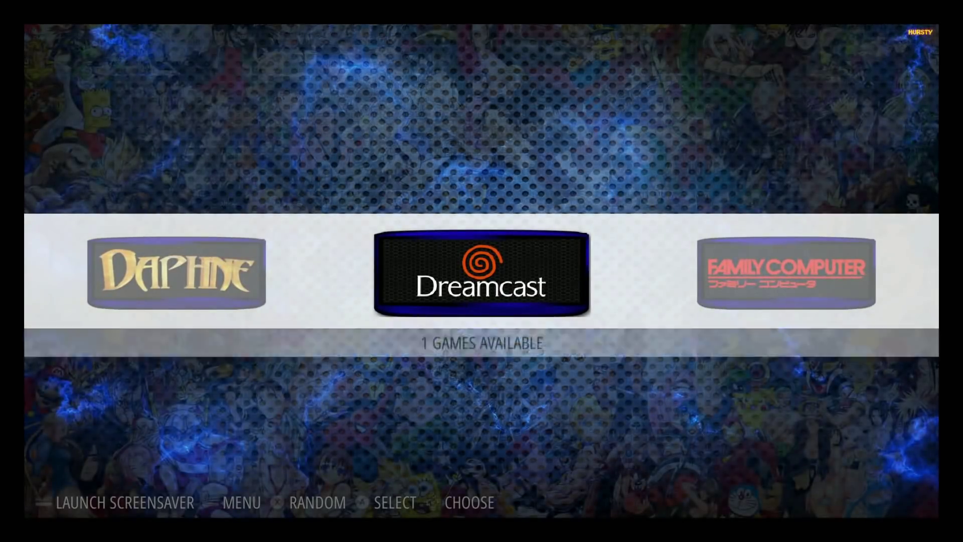
- Browse backward through the remaining systems from Dreamcast past Daphne, Commodore 64, Atari Lynx and Amiga to Last Played
key("Left")
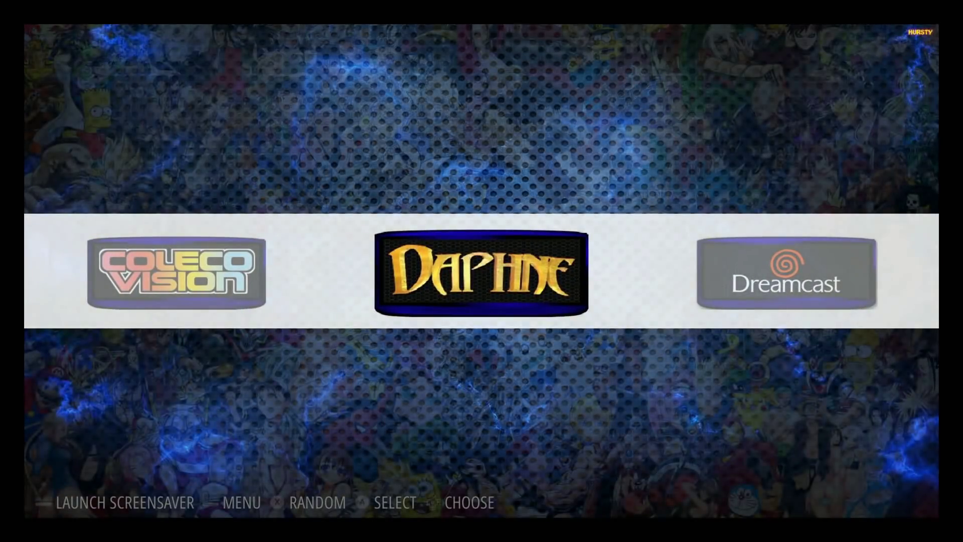
key("Left")
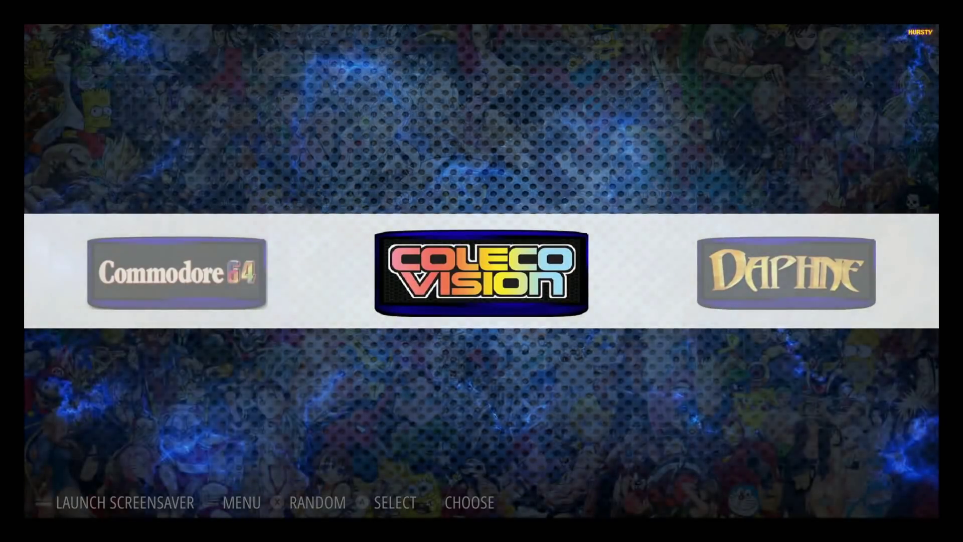
key("Left")
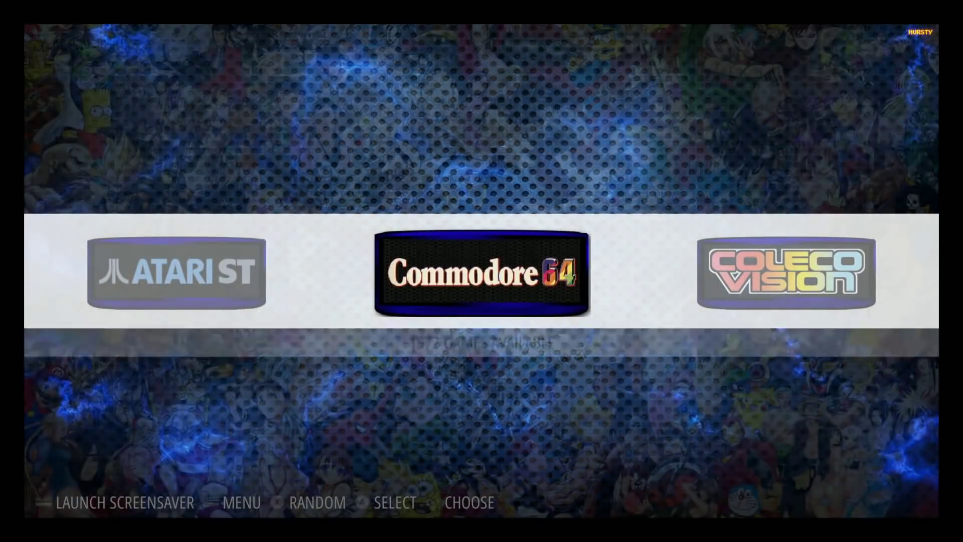
key("Left")
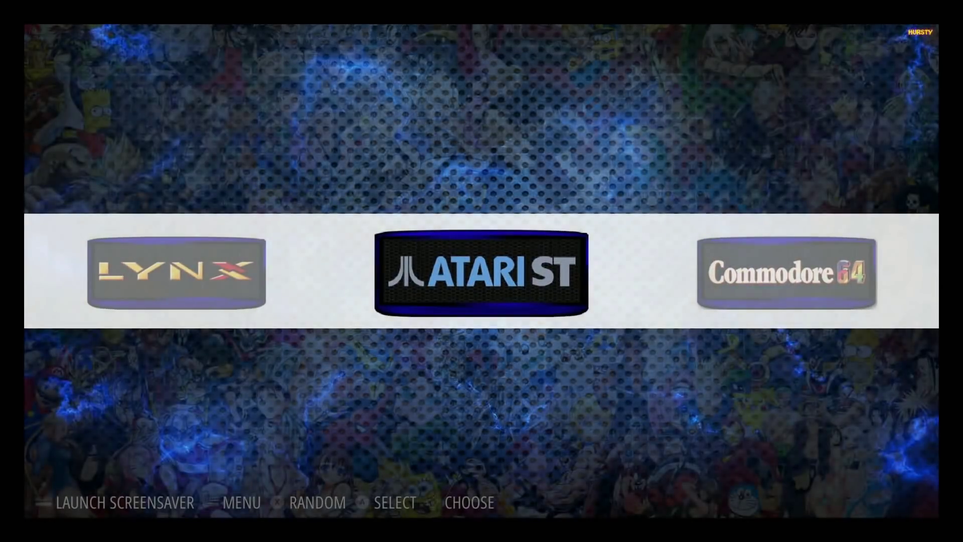
key("Left")
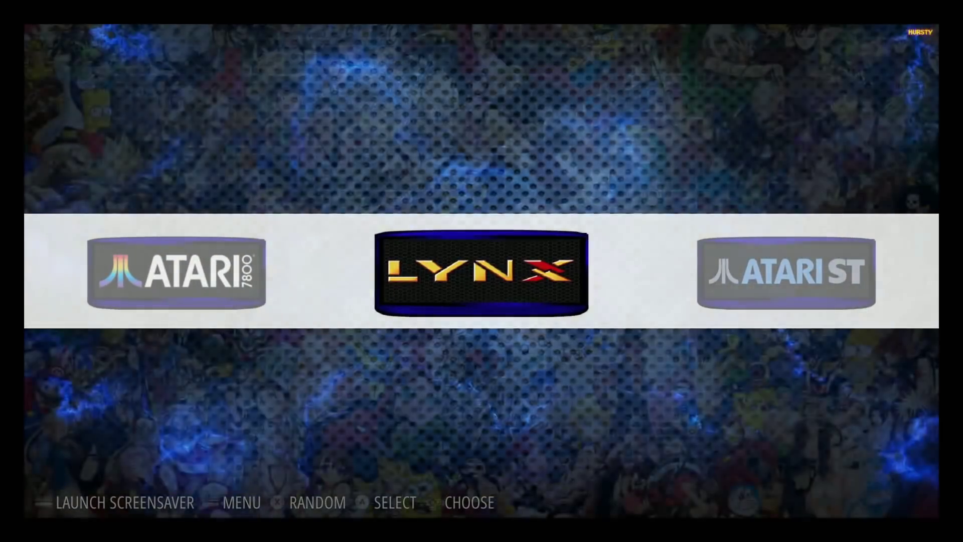
key("Left")
key("Left")
key("Left")
key("Left")
key("Left")
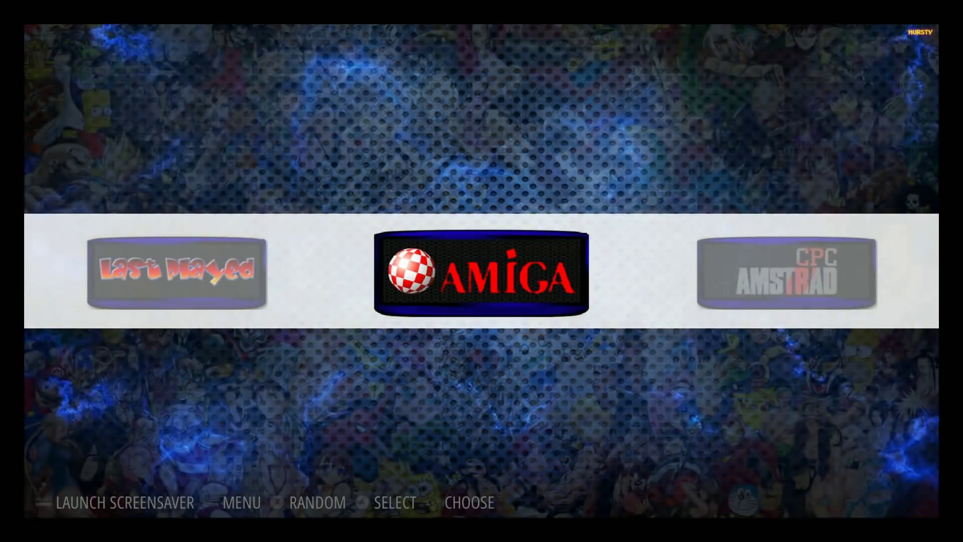
key("Left")
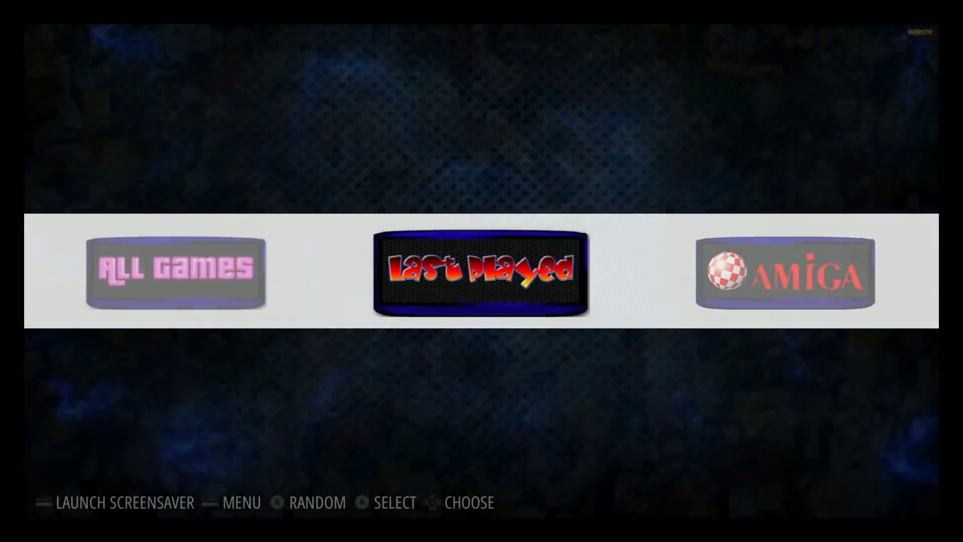
- Browse backward through the system carousel from Last Played past All Games to ZX Spectrum
key("Left")
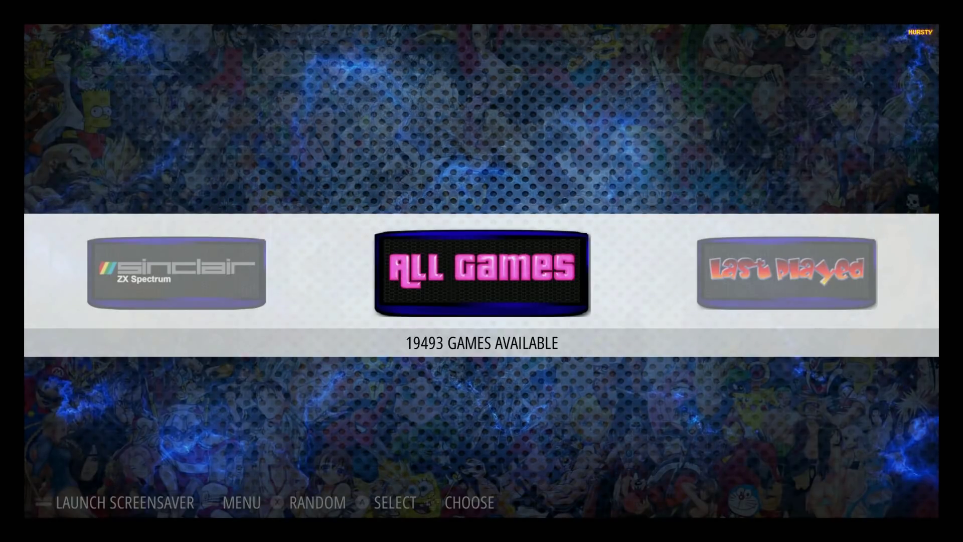
key("Left")
key("Left")
key("Left")
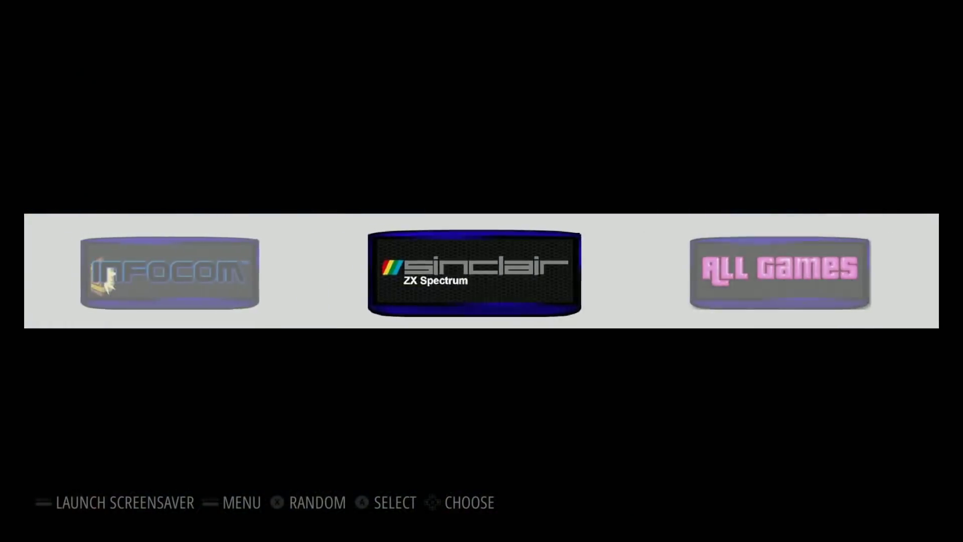
- Continue backward through the carousel past Infocom, WonderSwan Color, WonderSwan and Virtual Boy to Super Famicom
key("Left")
key("Left")
key("Left")
key("Left")
key("Left")
key("Left")
key("Left")
key("Left")
key("Left")
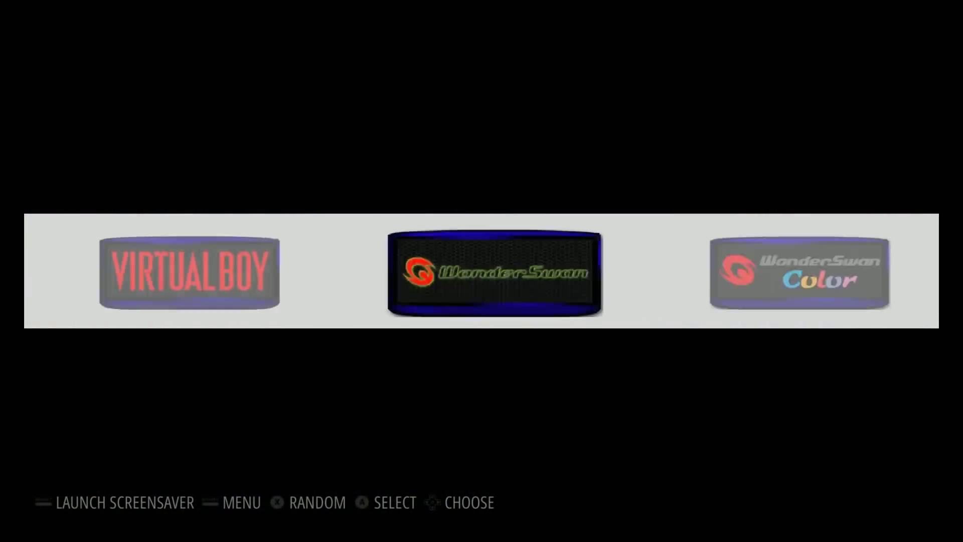
key("Left")
key("Left")
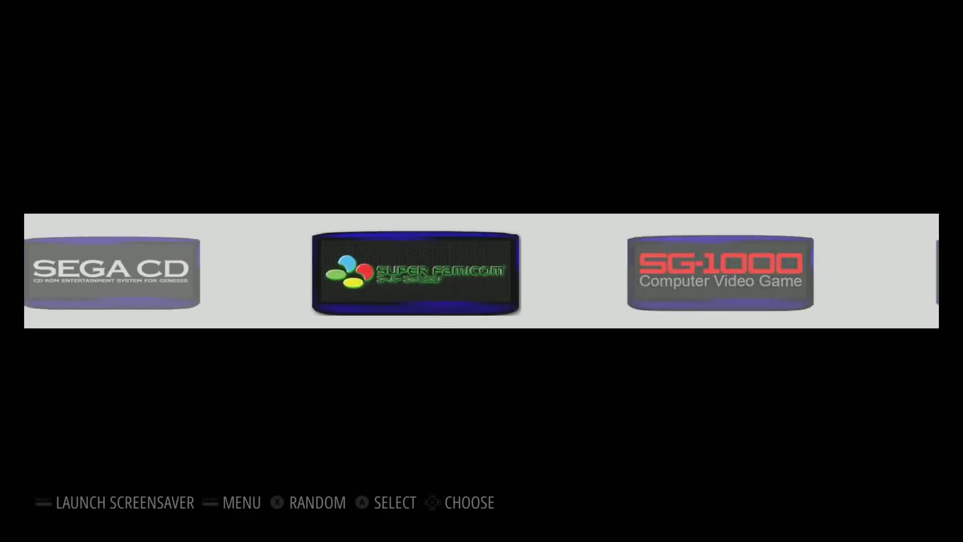
- Go forward to Super Nintendo and scroll down its game list beyond 90 Minutes : European Prime Goal
key("Right")
key("Right")
key("Return")
key("Down")
key("Down")
key("Down")
key("Down")
key("Down")
key("Down")
key("Down")
key("Down")
key("Down")
key("Down")
key("Down")
key("Down")
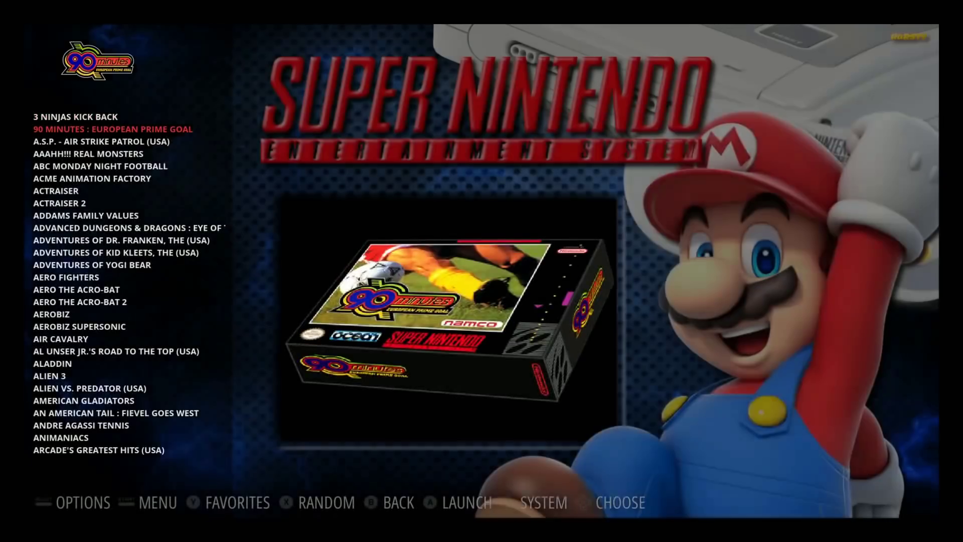
key("Down")
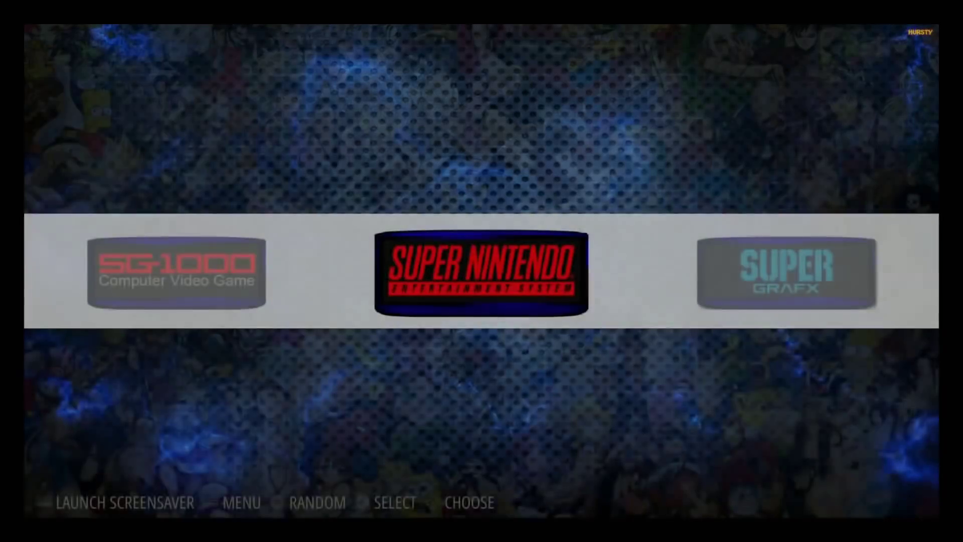
- Browse the carousel forward from Super Nintendo to Vectrex and return to Super Nintendo
key("Right")
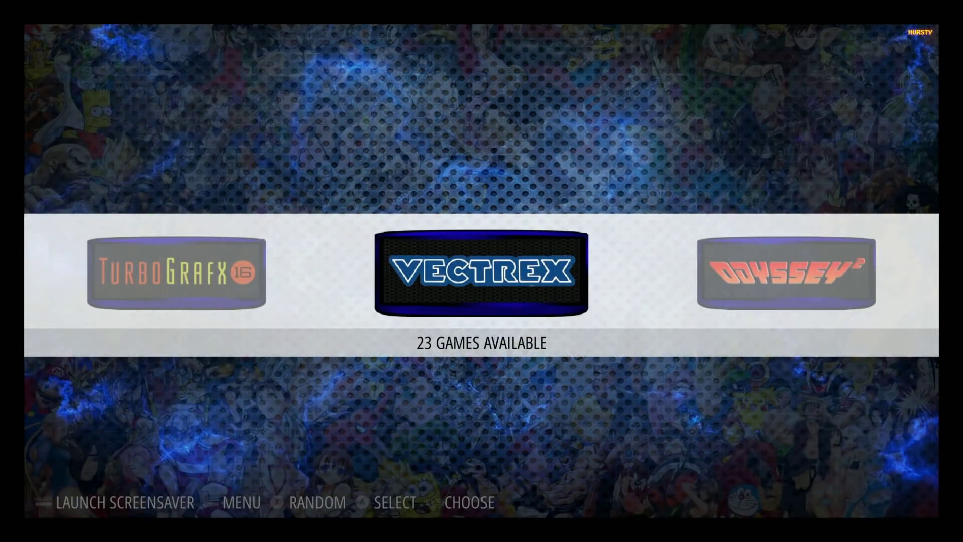
key("Left")
key("Left")
key("Left")
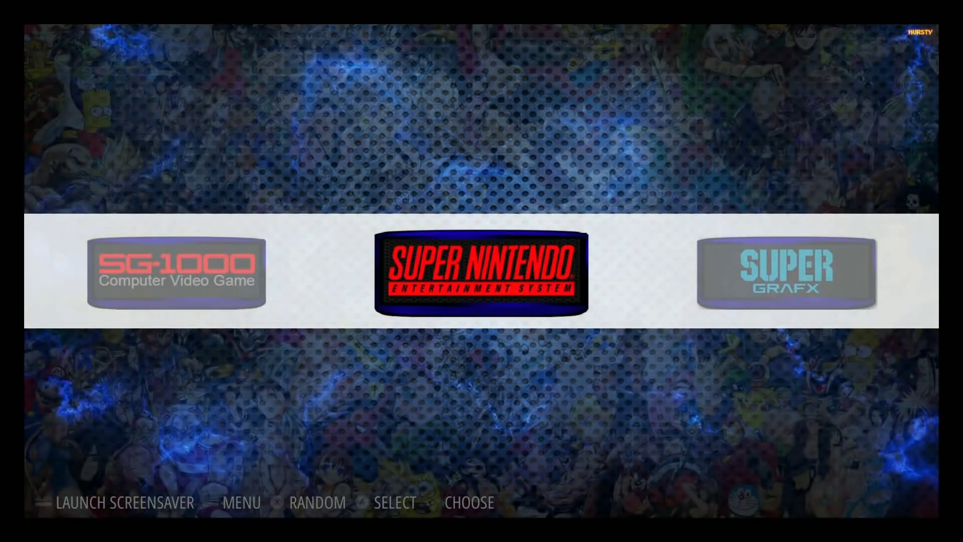
- Browse backward from Super Nintendo past SG-1000 and Super Famicom to Sega CD
key("Left")
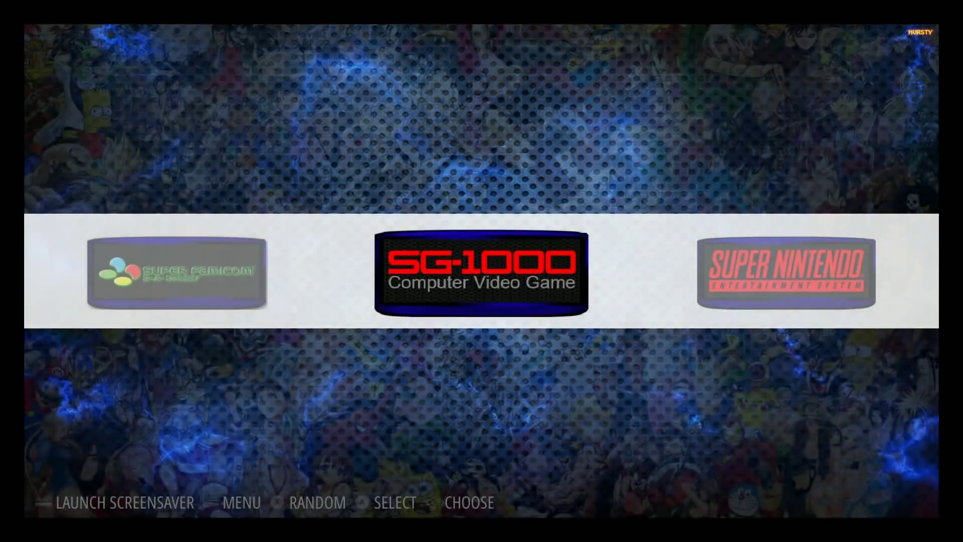
key("Left")
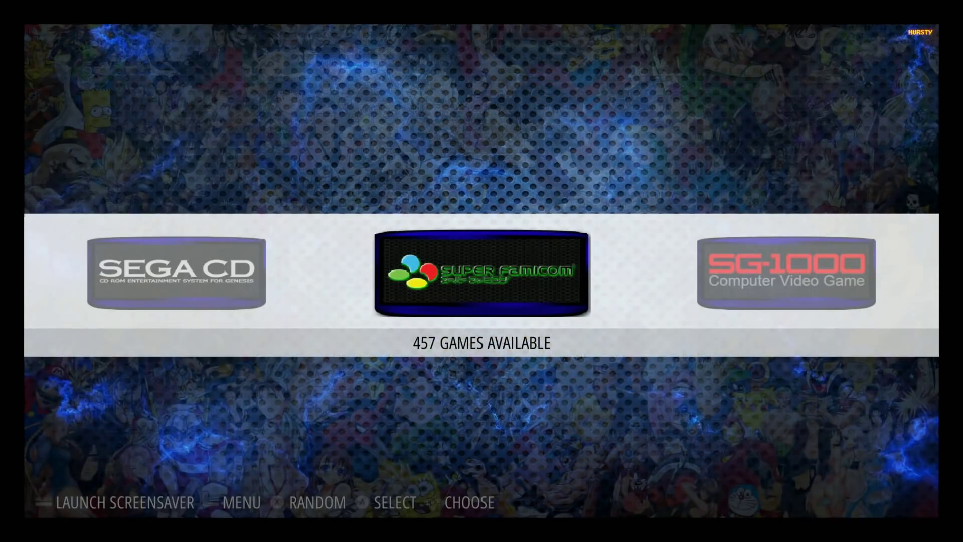
key("Left")
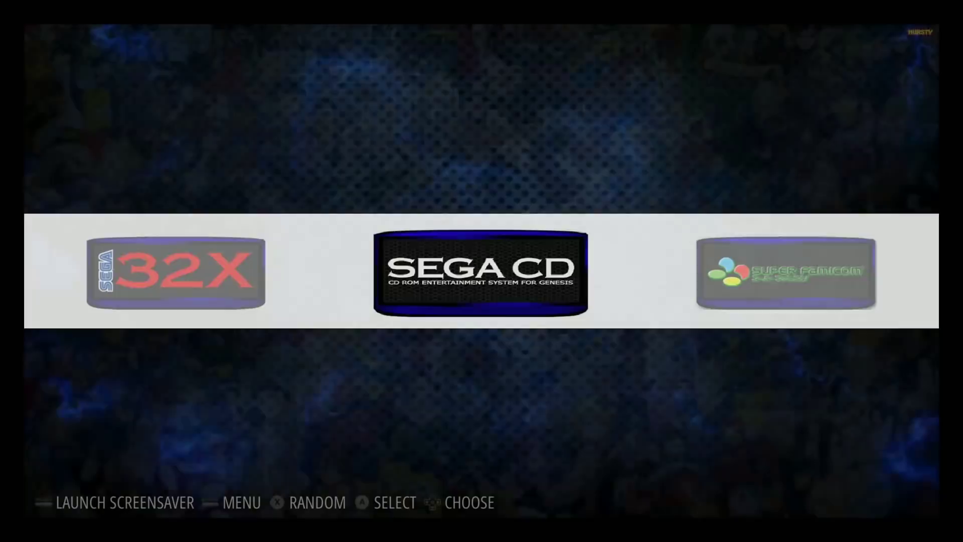